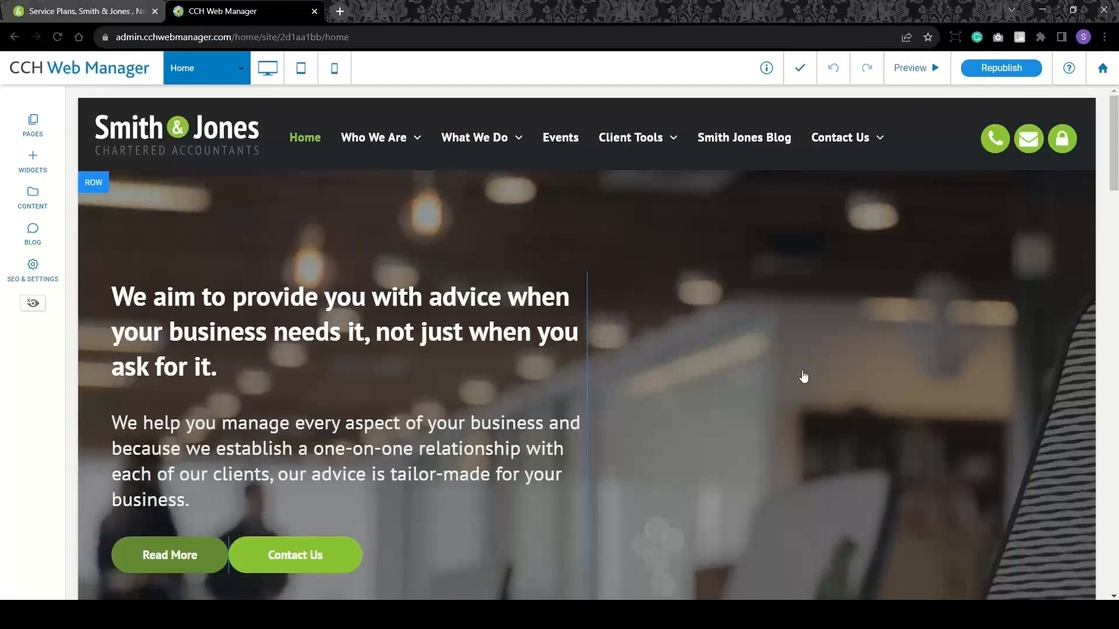
Examine the home page's hero text, its two buttons and the green icon section below.
scroll(697, 335, "down", 1)
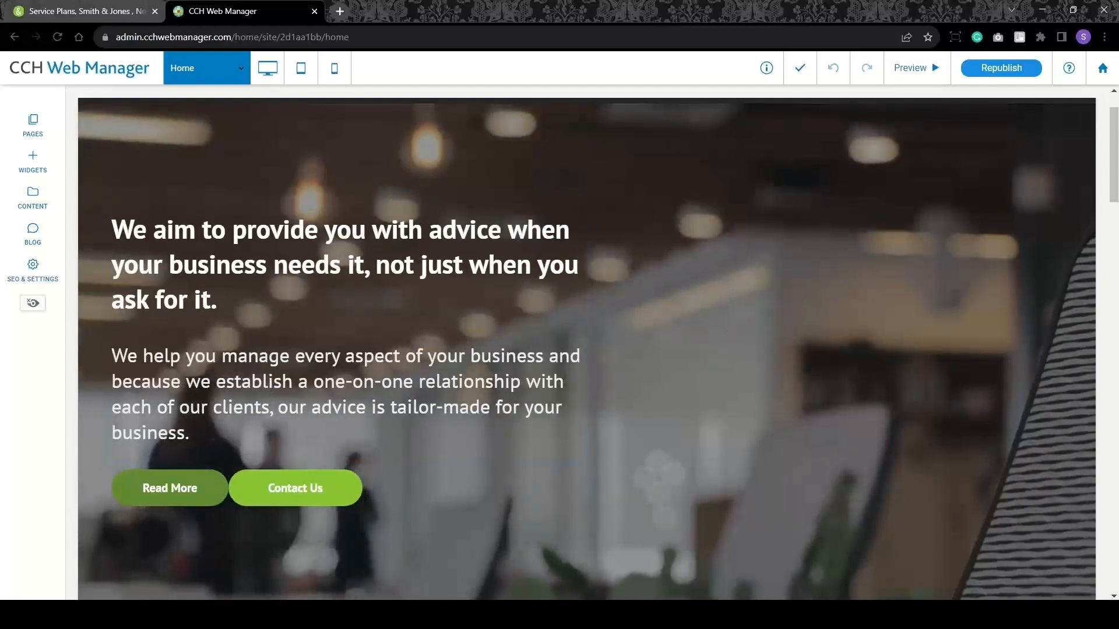
left_click(576, 355)
scroll(576, 354, "up", 1)
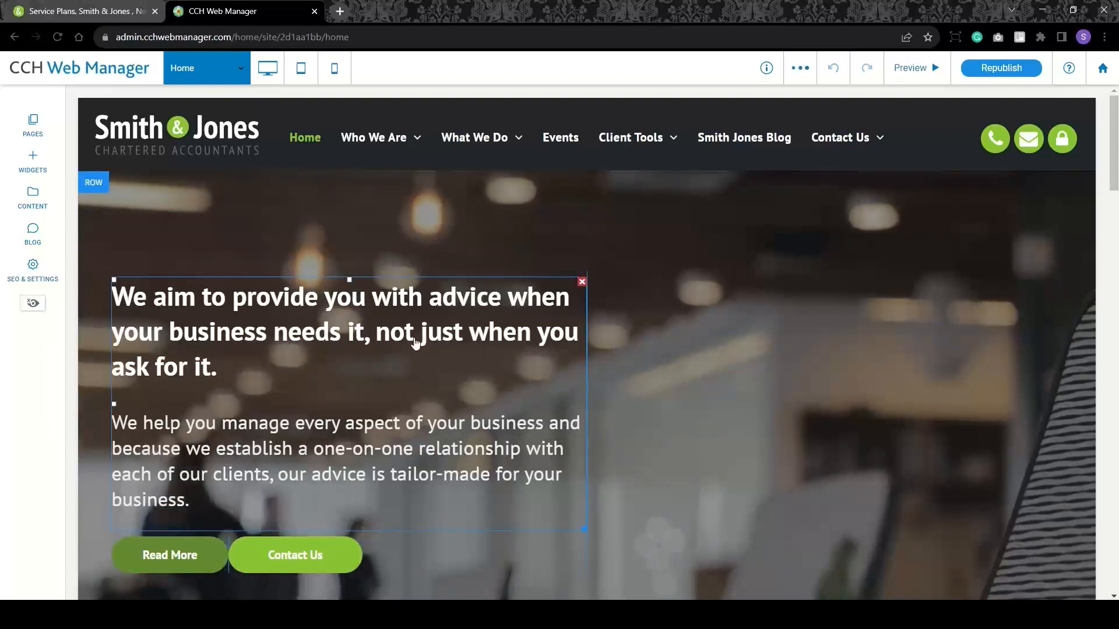
scroll(417, 340, "down", 3)
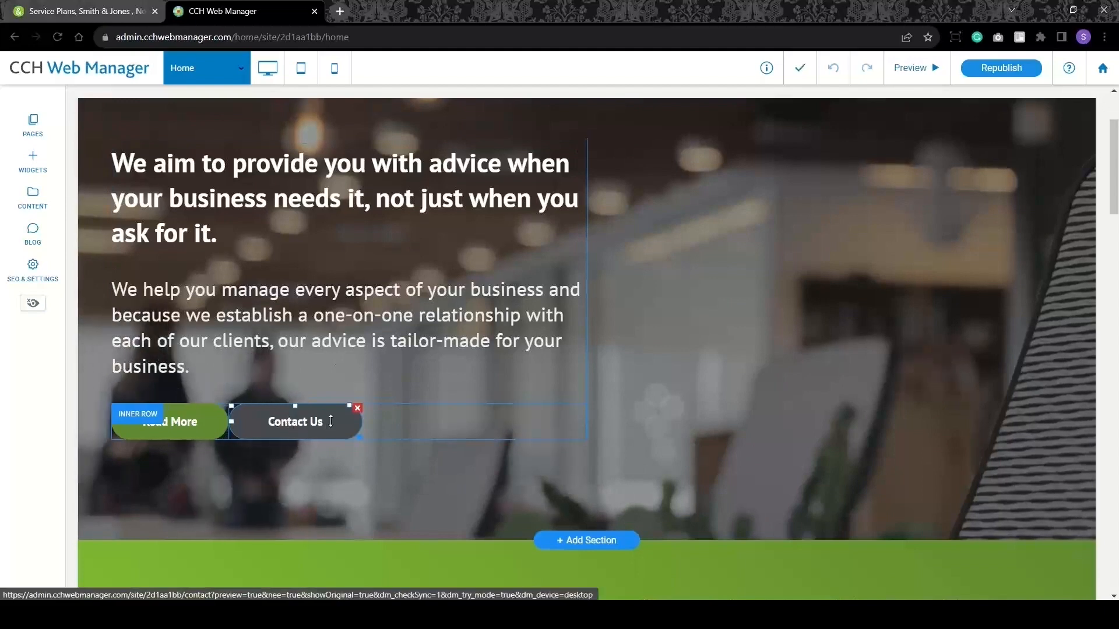
scroll(335, 417, "down", 4)
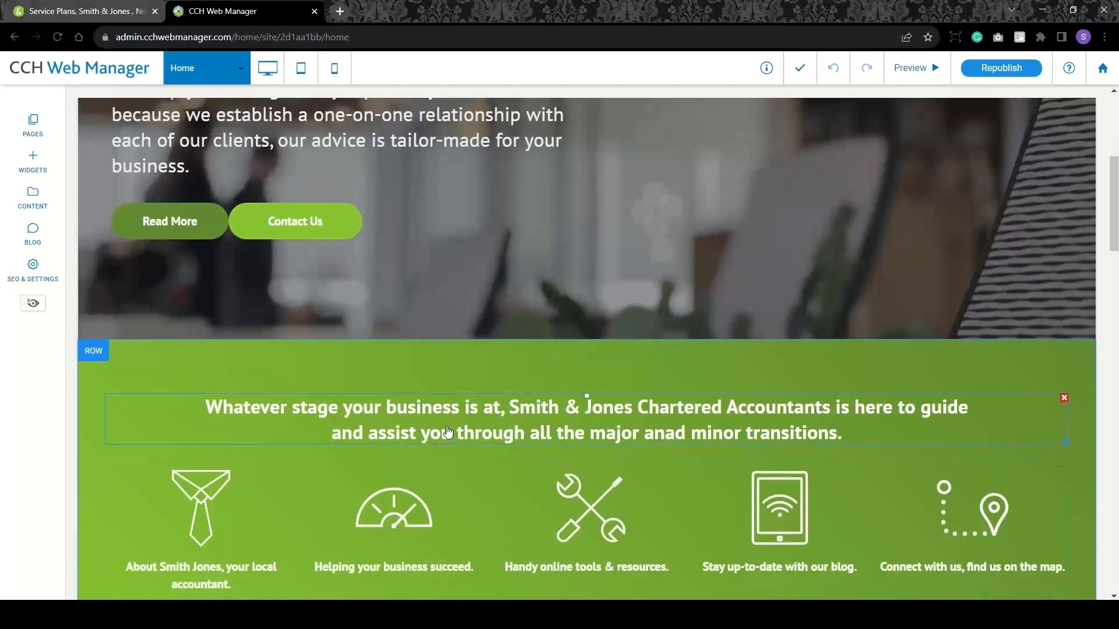
scroll(293, 226, "up", 1)
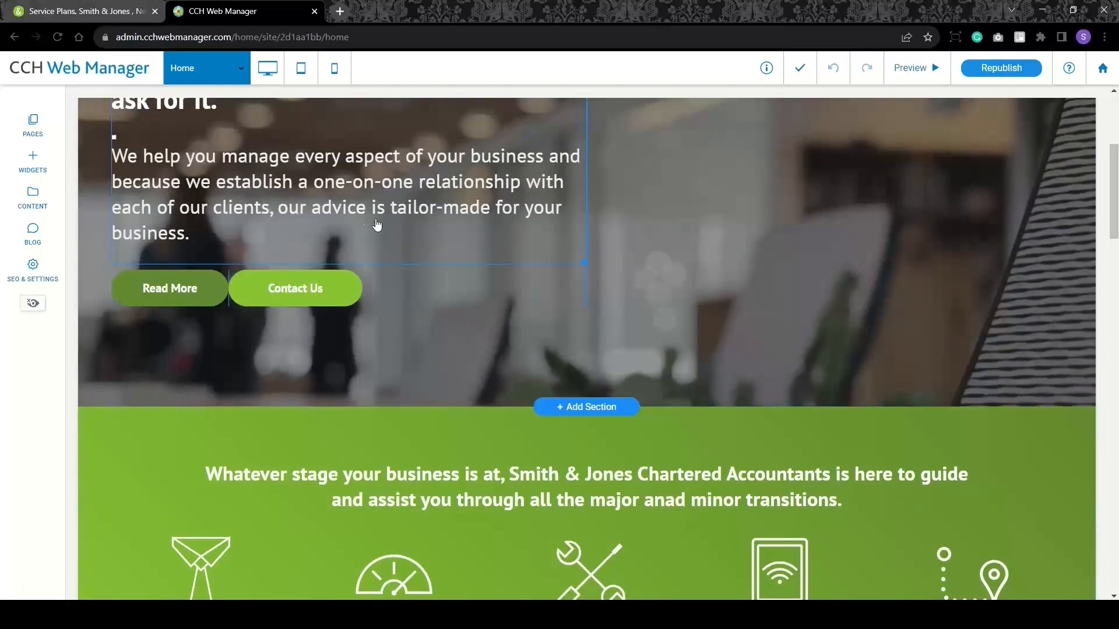
scroll(525, 227, "up", 1)
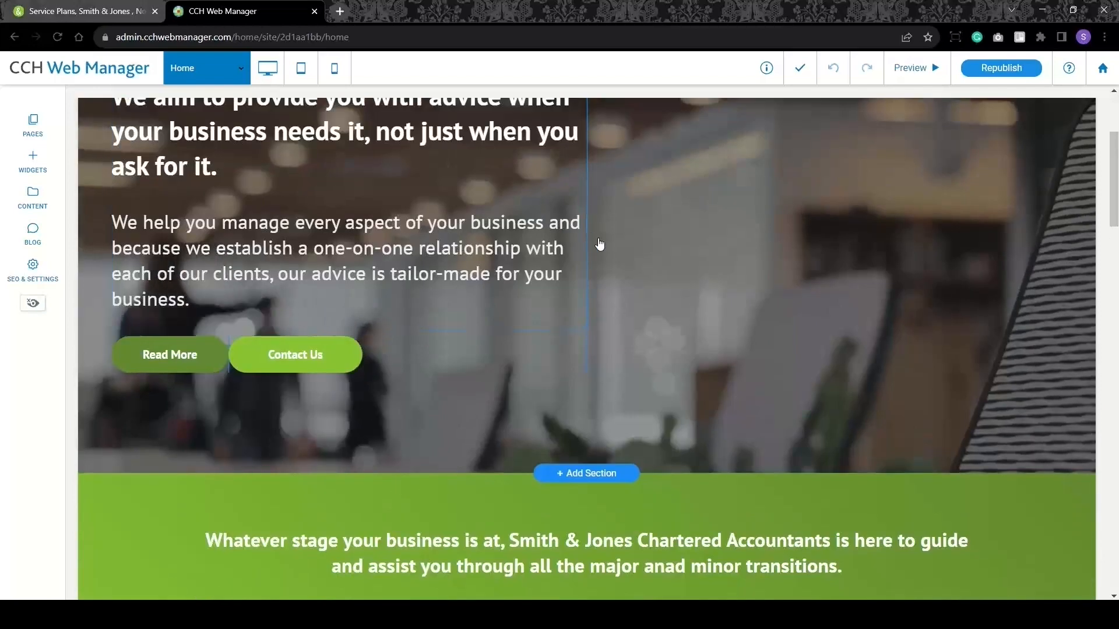
scroll(410, 267, "up", 1)
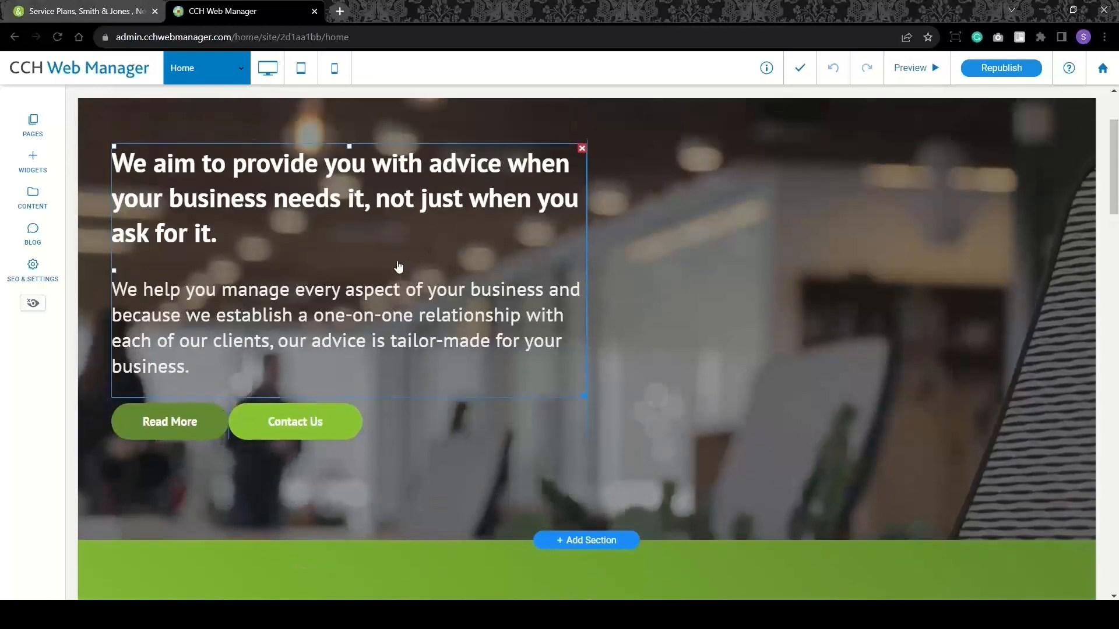
Add the word "text" at the end of the hero heading on the home page.
left_click(411, 265)
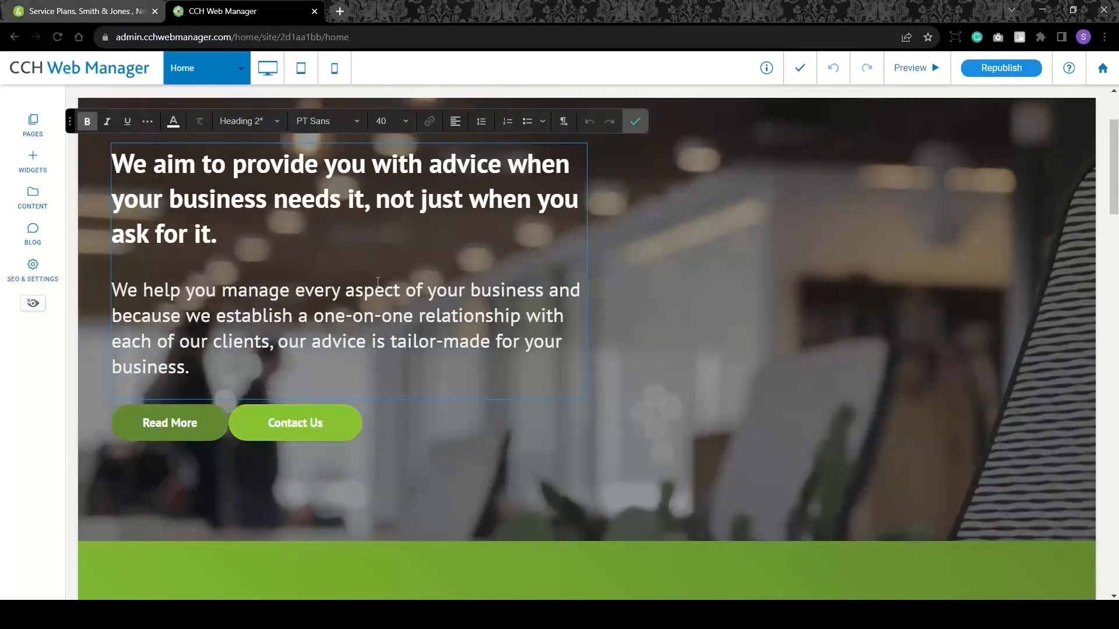
left_click(324, 245)
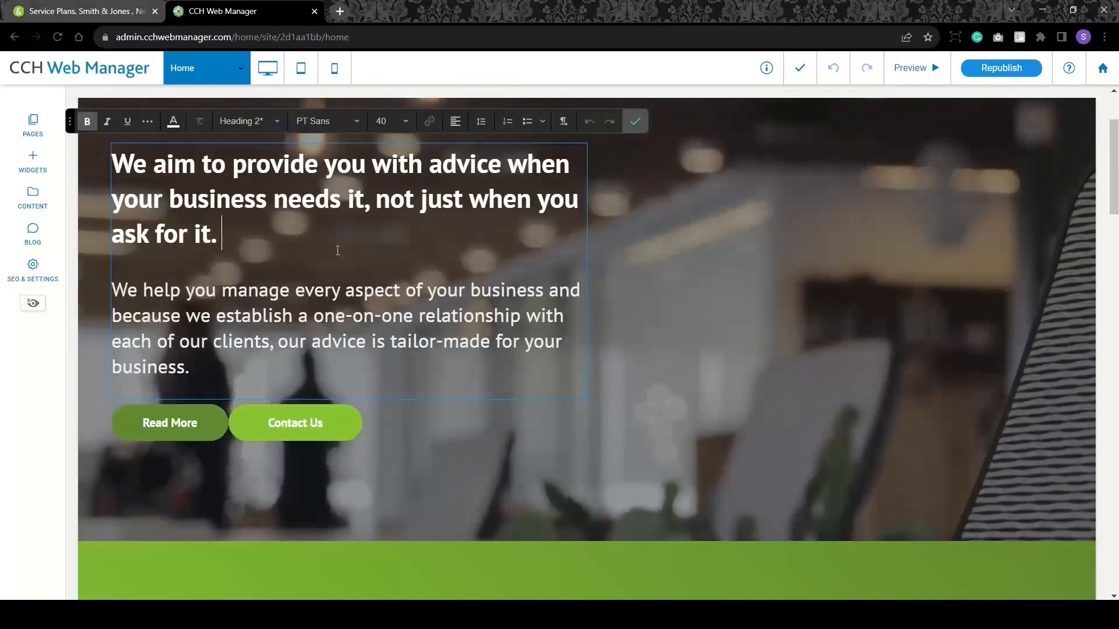
type("tes")
key("BackSpace")
type("xt")
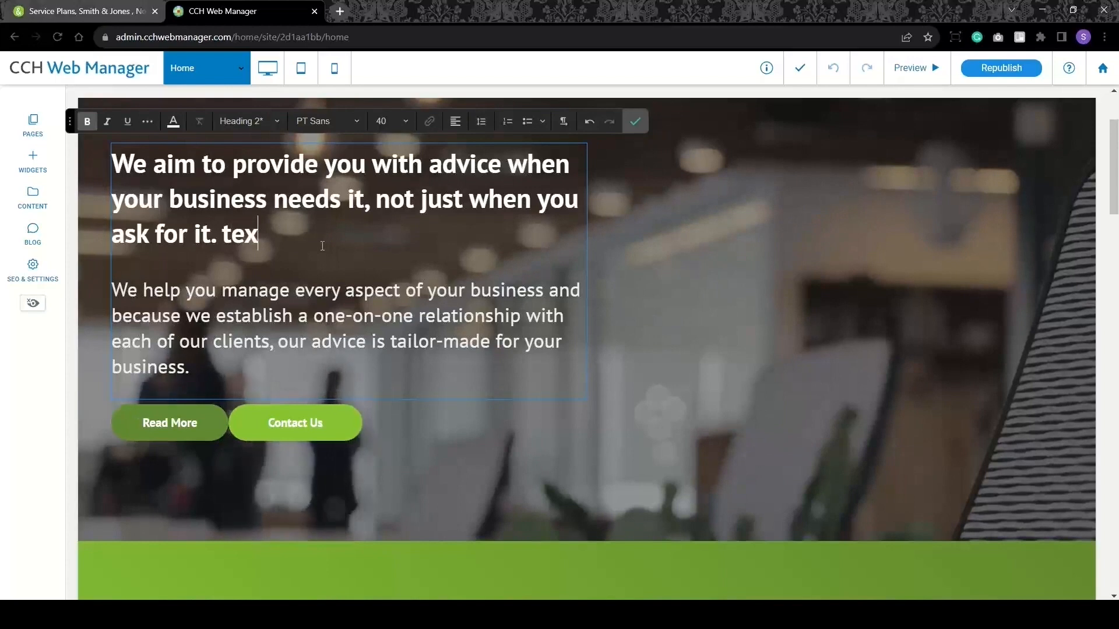
Remove the added word from the hero heading and finish editing the text.
key("BackSpace")
key("BackSpace")
key("BackSpace")
key("BackSpace")
key("BackSpace")
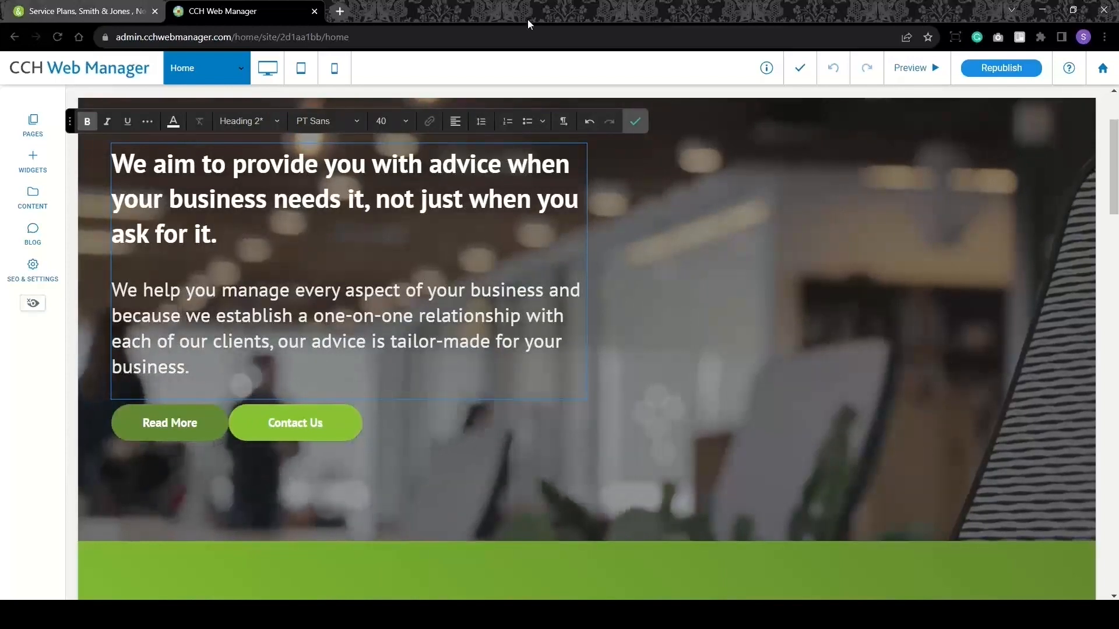
left_click(634, 124)
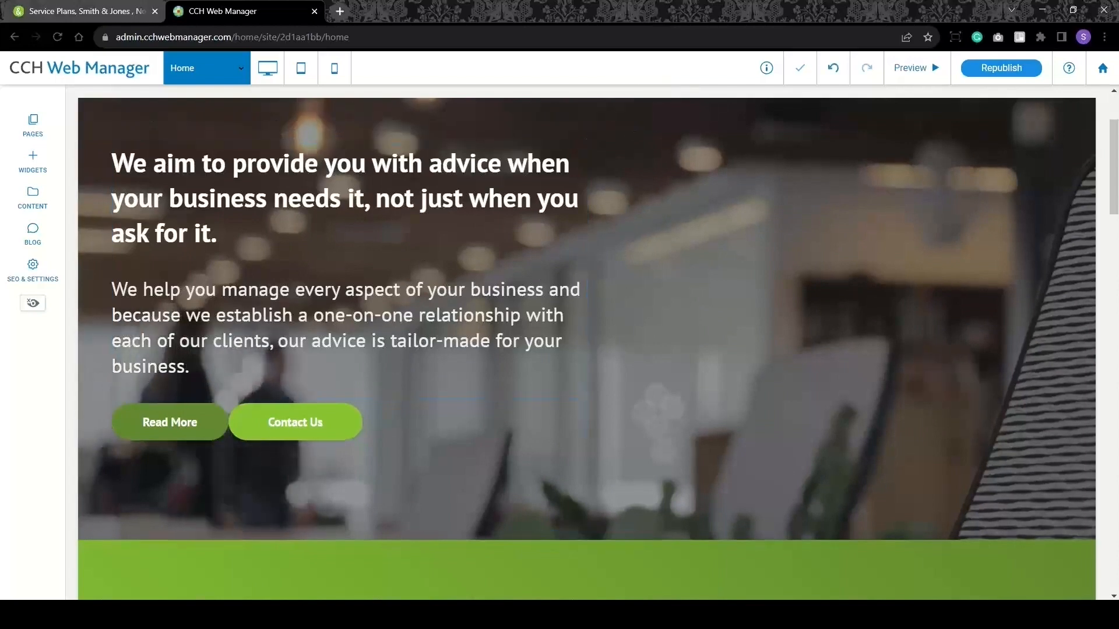
Append the word "text" to the "Handy online tools & resources." label in the green section's icon links.
scroll(404, 328, "down", 7)
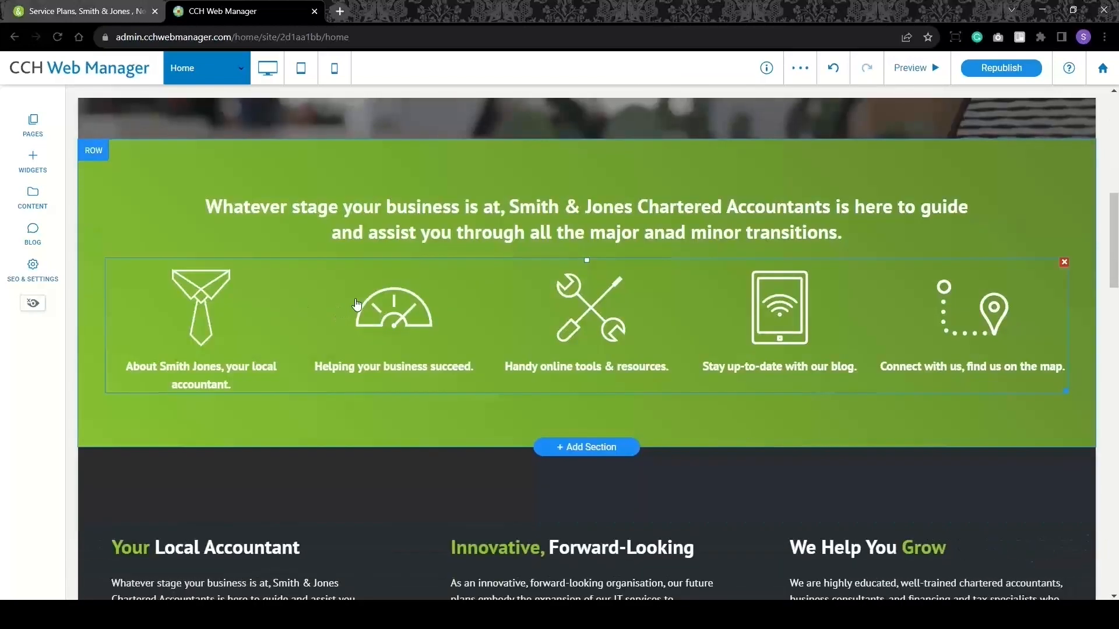
left_click(315, 339)
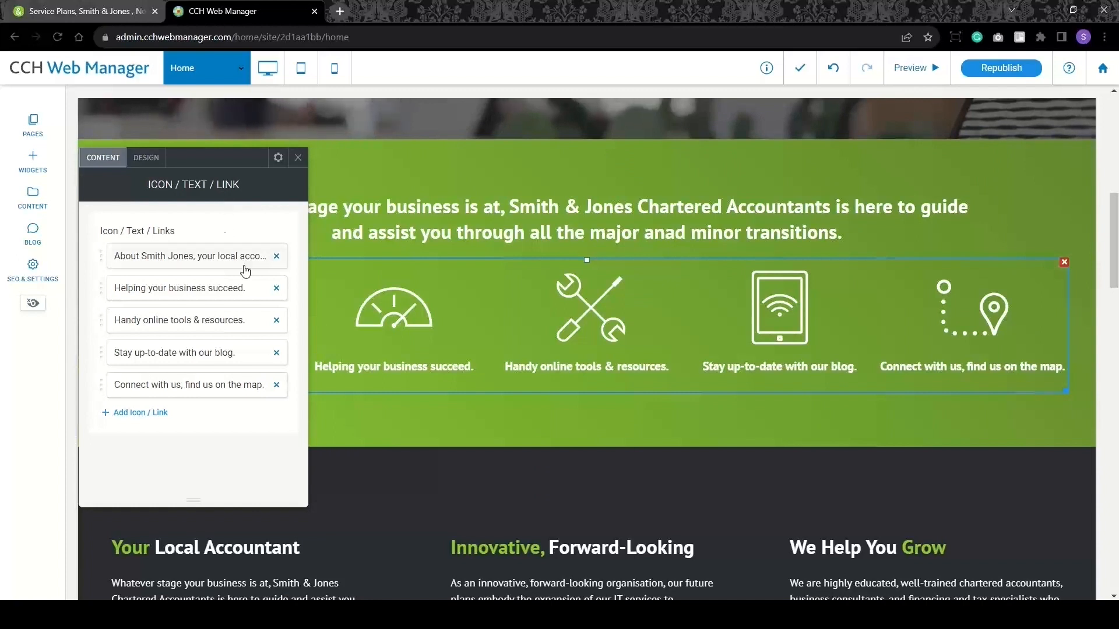
left_click(159, 258)
left_click(152, 288)
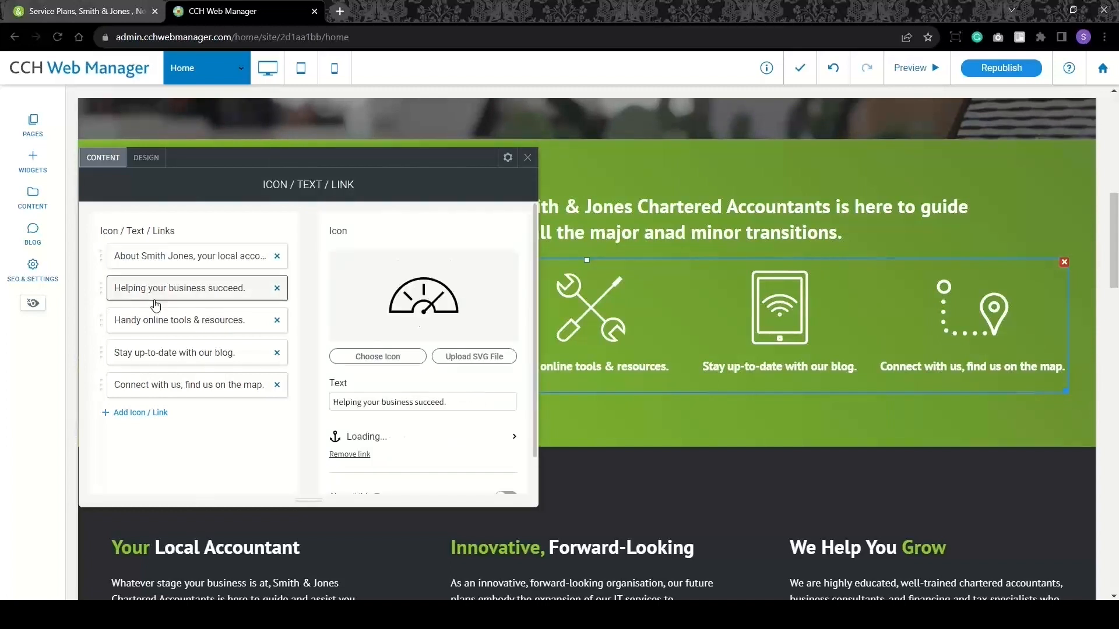
left_click(163, 320)
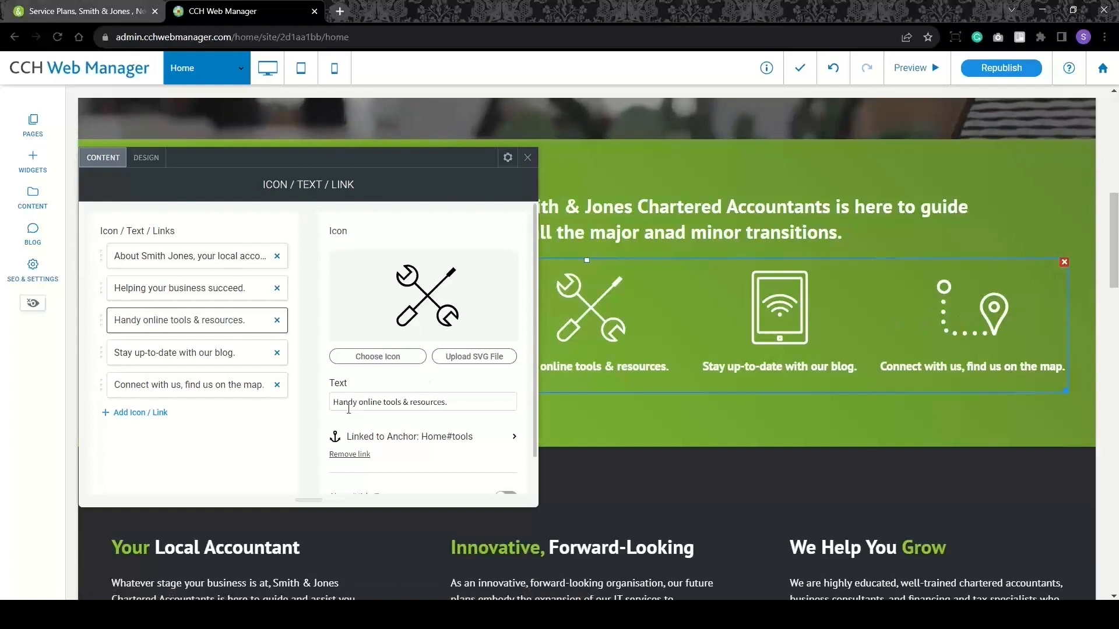
left_click(462, 397)
type("te")
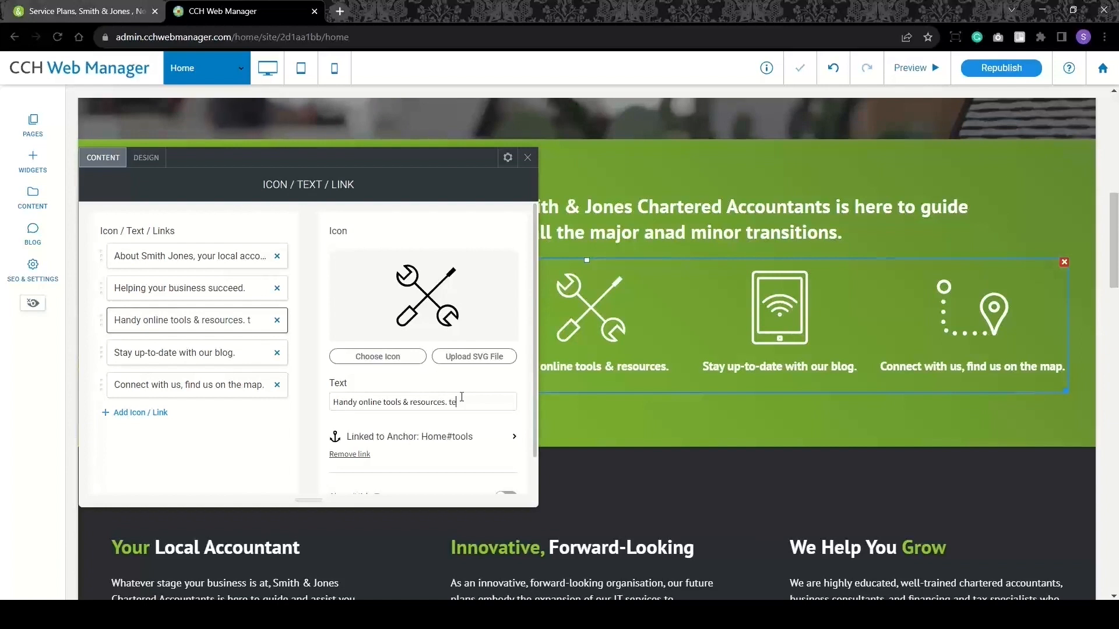
type("xt")
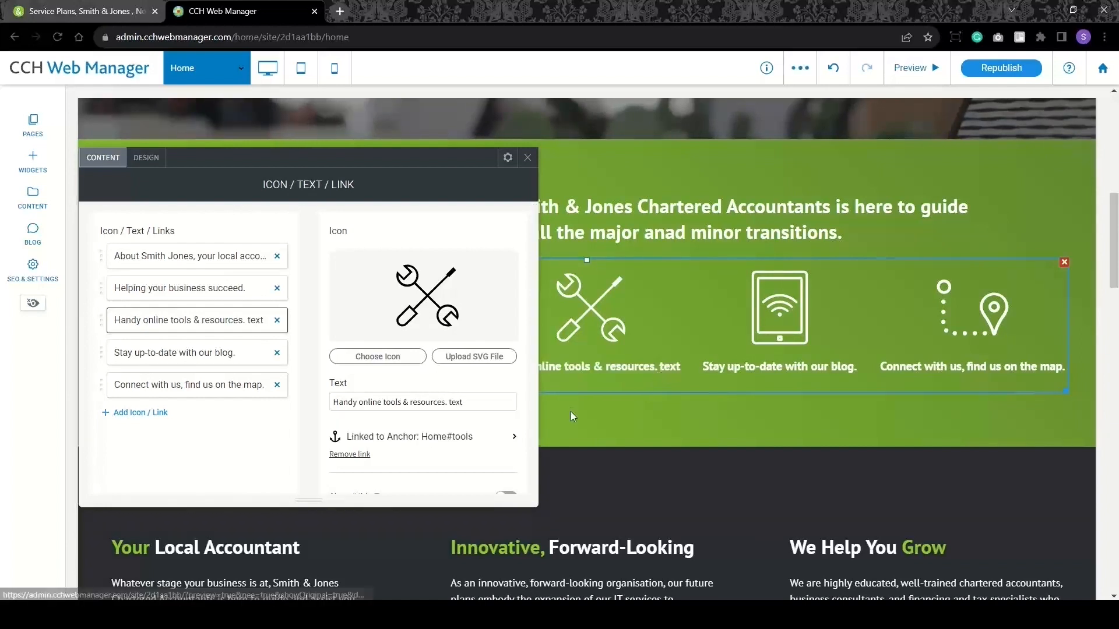
Delete the appended word from the "Handy online tools & resources." label.
key("BackSpace")
key("BackSpace")
key("BackSpace")
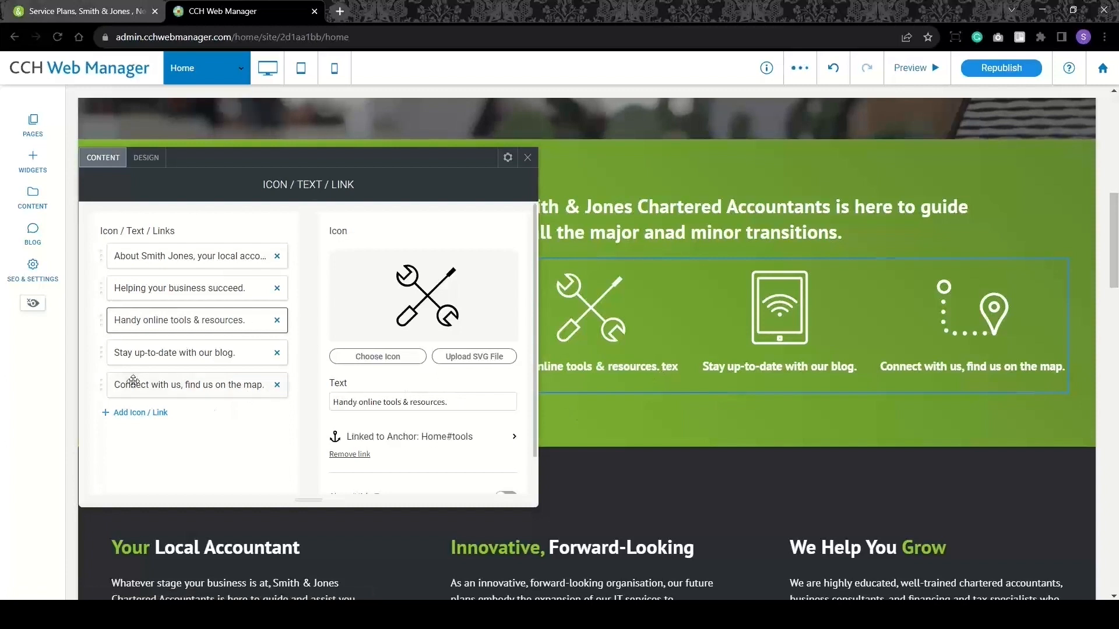
Move "Connect with us, find us on the map." above the blog link, return it to last place, and close the icon link settings.
left_click_drag(103, 382, 114, 341)
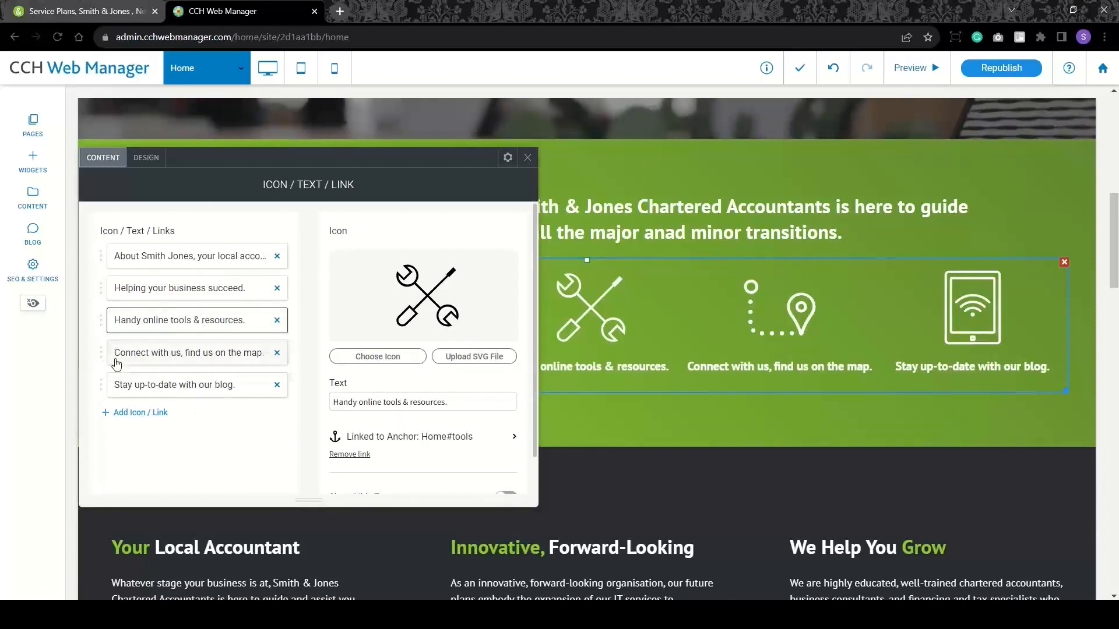
left_click_drag(116, 354, 117, 391)
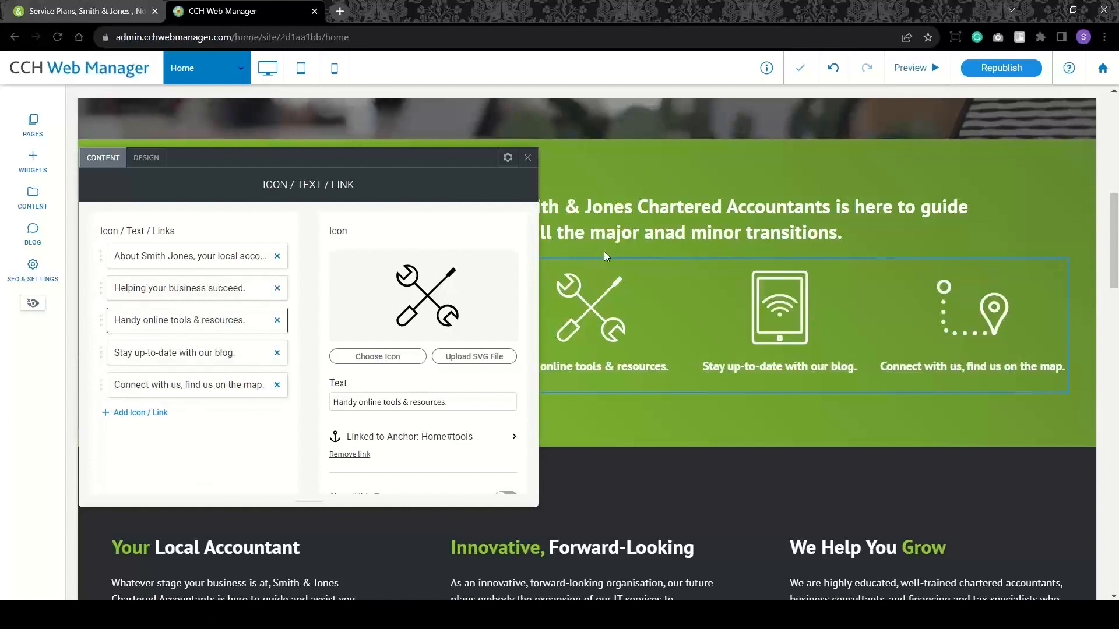
left_click(527, 158)
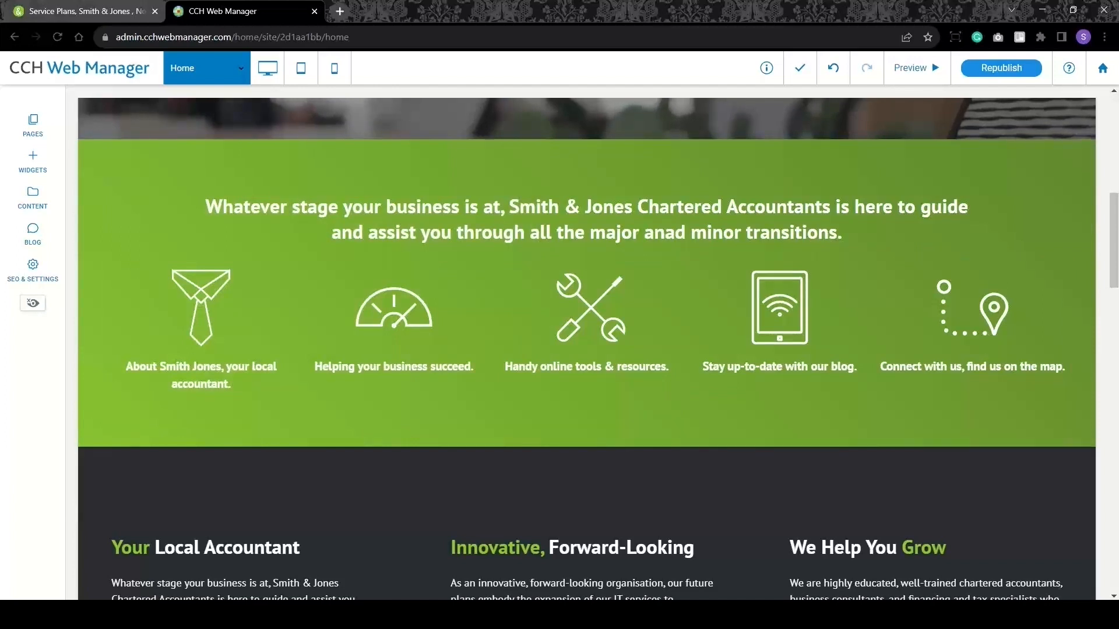
Open the site's Blank page for editing.
left_click(32, 127)
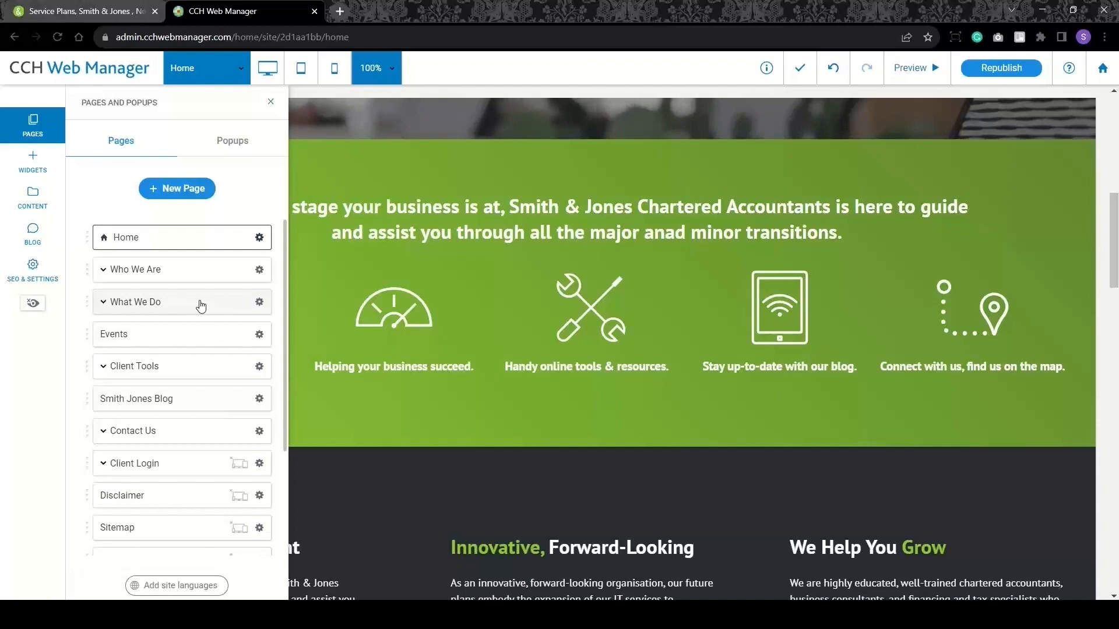
scroll(201, 306, "down", 3)
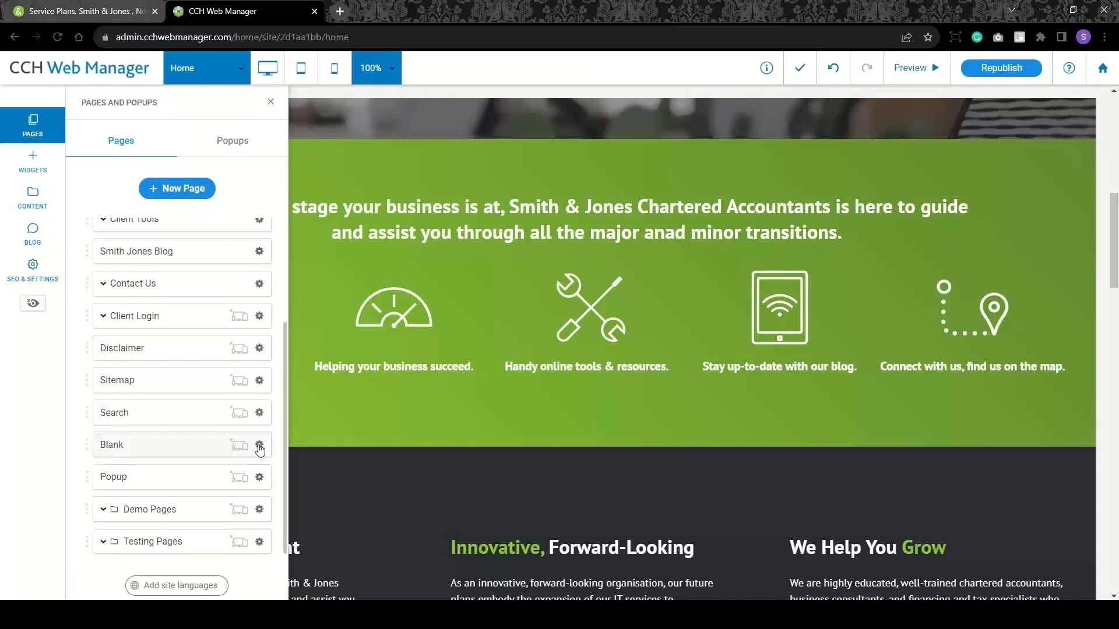
left_click(168, 451)
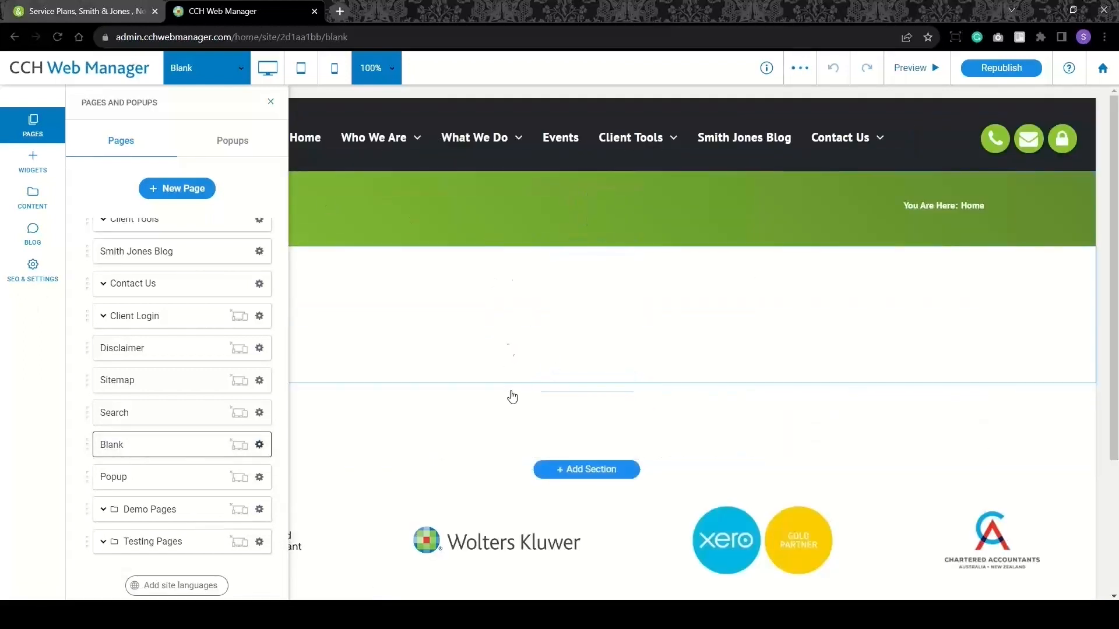
Duplicate the Blank page under the name "Our History" and close the page list.
left_click(258, 446)
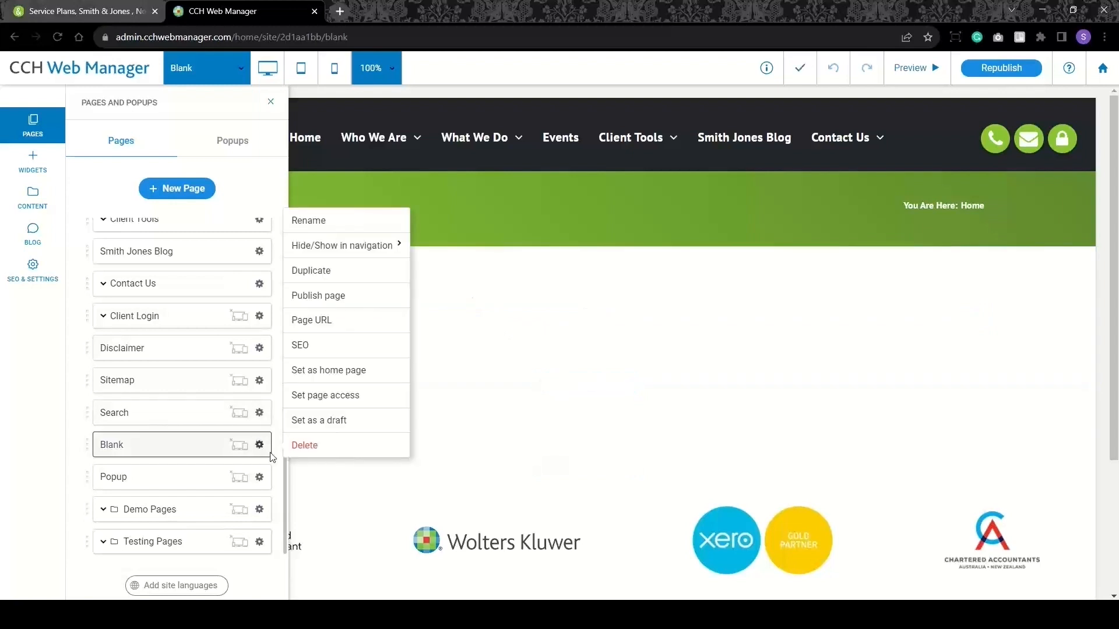
left_click(334, 279)
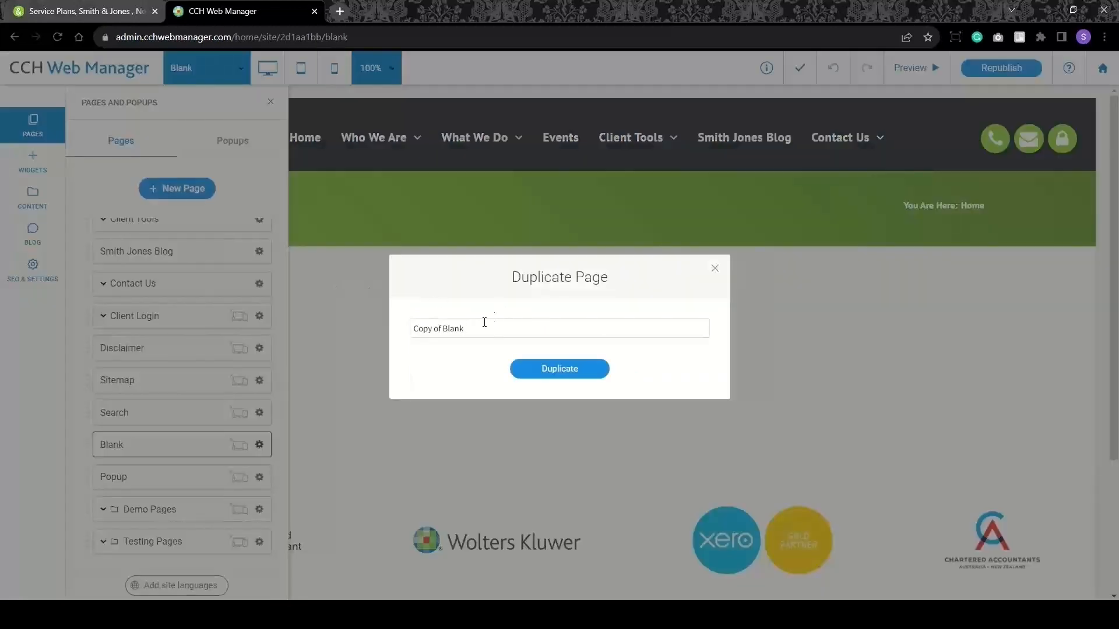
left_click_drag(484, 322, 430, 325)
left_click(568, 372)
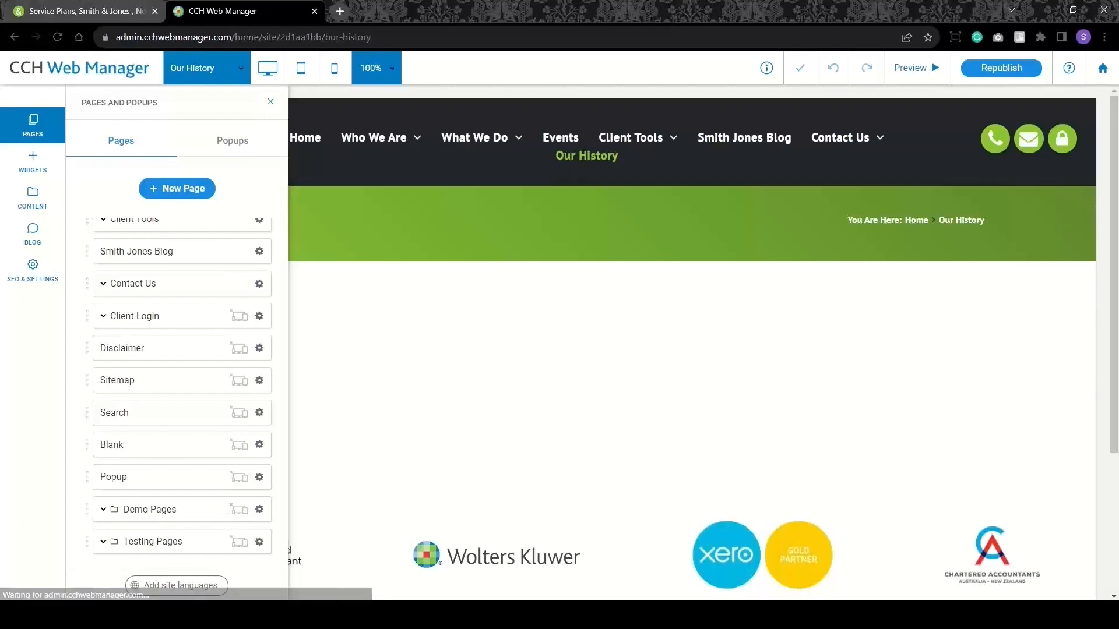
left_click(271, 103)
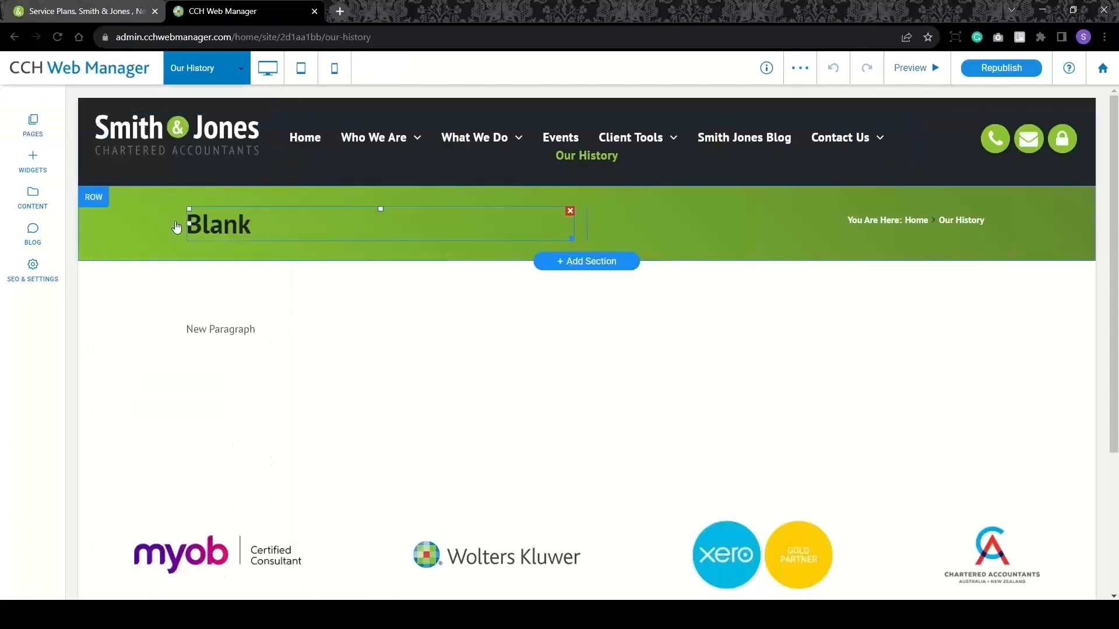
Add a second column to the row that holds the "New Paragraph" text.
left_click(263, 335)
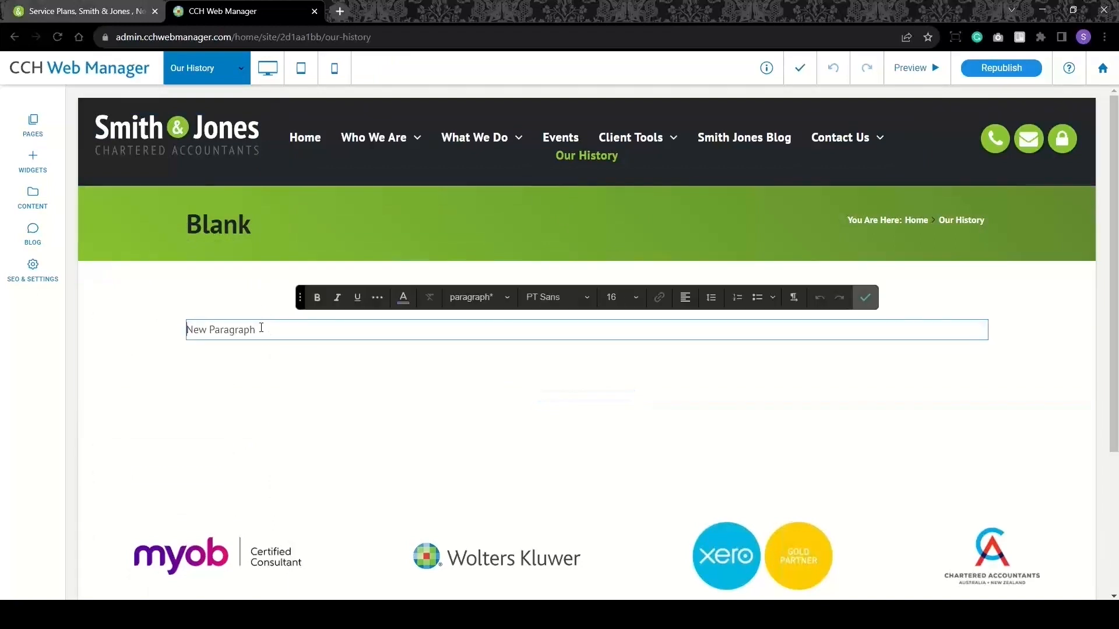
left_click(866, 297)
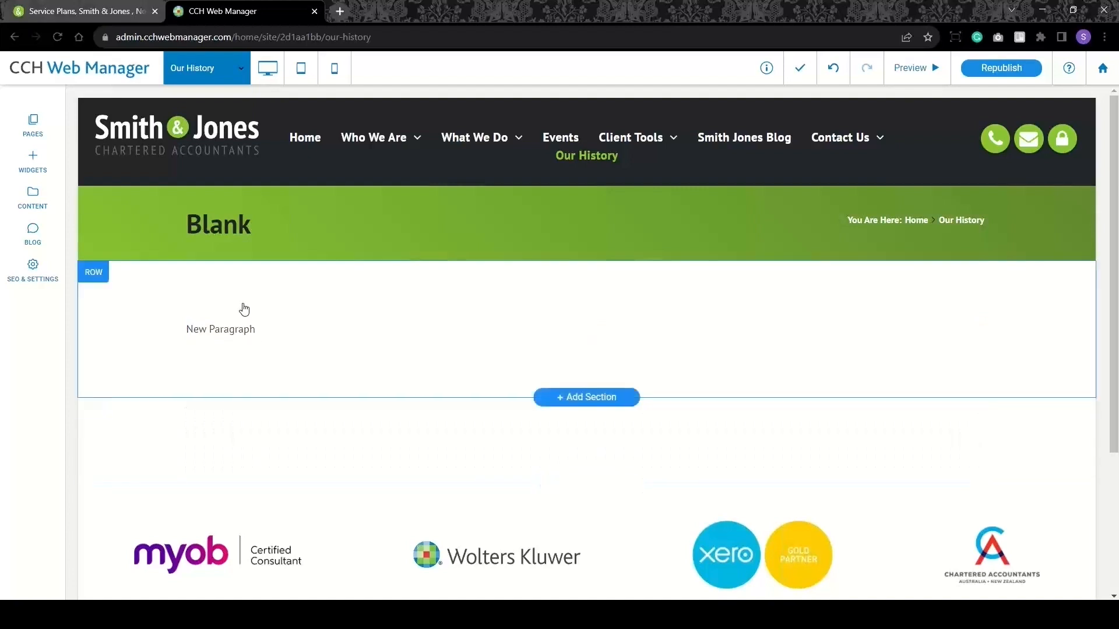
right_click(244, 305)
mouse_move(306, 350)
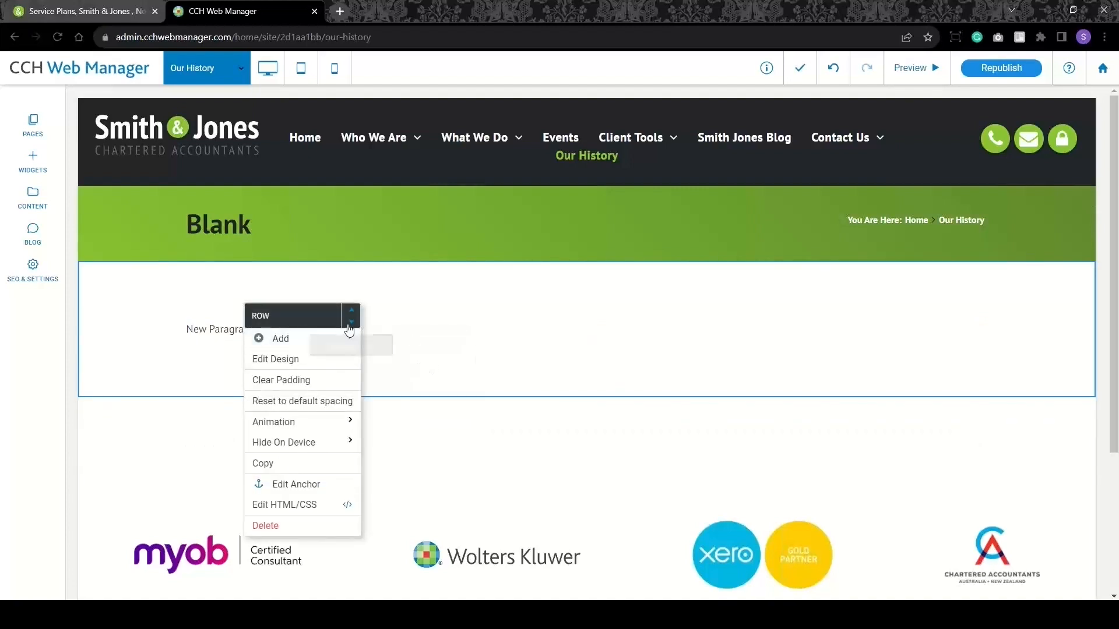
left_click(404, 402)
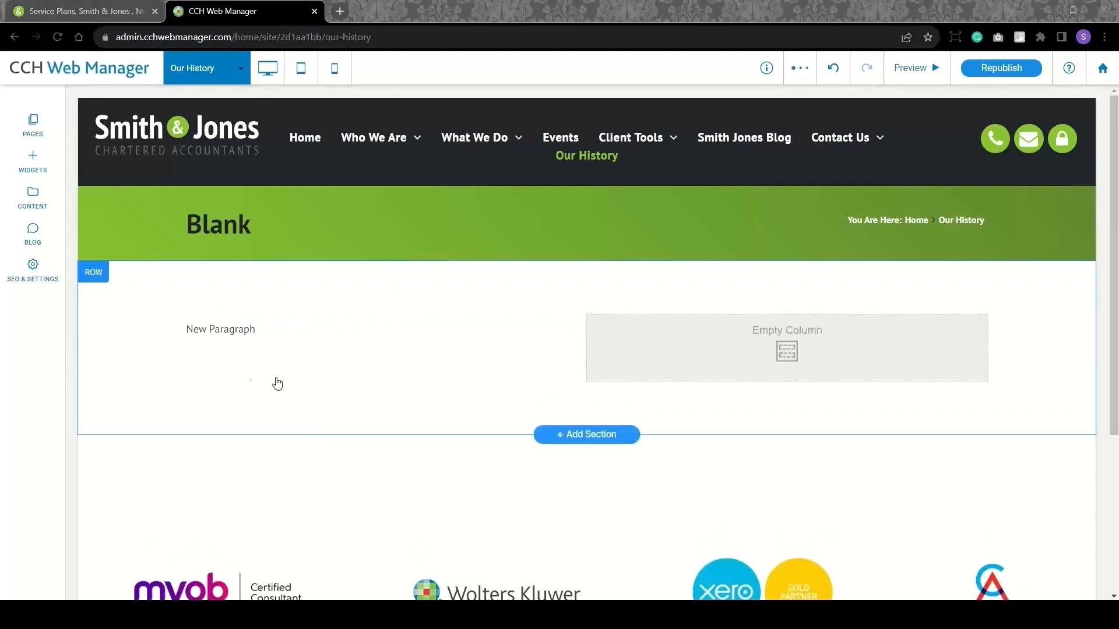
Replace the "New Paragraph" text with the company history, starting "Established in 1994" and ending "Contact us to discuss how we can support you.".
left_click(251, 329)
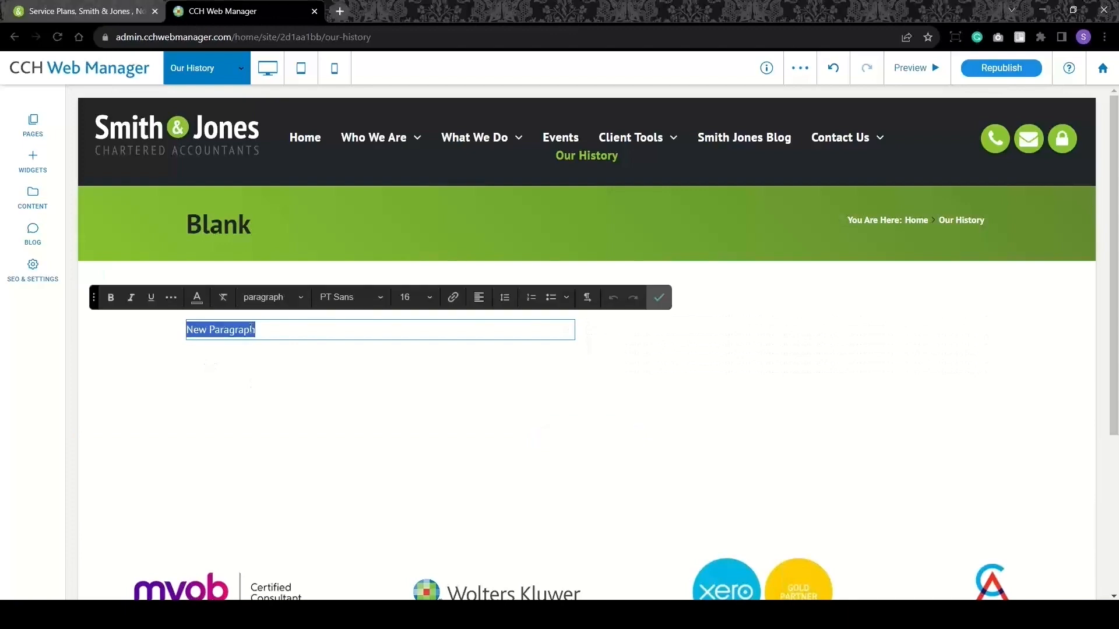
type("Established in 1994 by Evelyn Smith and Ian Jones, Smith & Jones Chartered Accountants are proud of our history serving businesses and individuals across New South Wales with a wide range of accounting services  We understand the challenges you face, from making effective business decisions to maximising your net worth. Smith & Jones of North Sydney has been helping businesses like yours navigate the complex business waters for over 28 years.  Our success is built on the strong individual relationships we maintain with our clients. Simply put, the more we invest in understanding you, your family, and your business, the more valuable the insight we can offer. The result – maximised return on the time and effort you invest to meet your business, family, and personal financial goals.  The current team at of chartered accountants, are here to support you with tax advice, business mentoring, superannuation and much more. We're focused on one thing – being the leading provider of innovative accounting solutions.  Contact us to discuss how we can support you.")
scroll(352, 242, "down", 4)
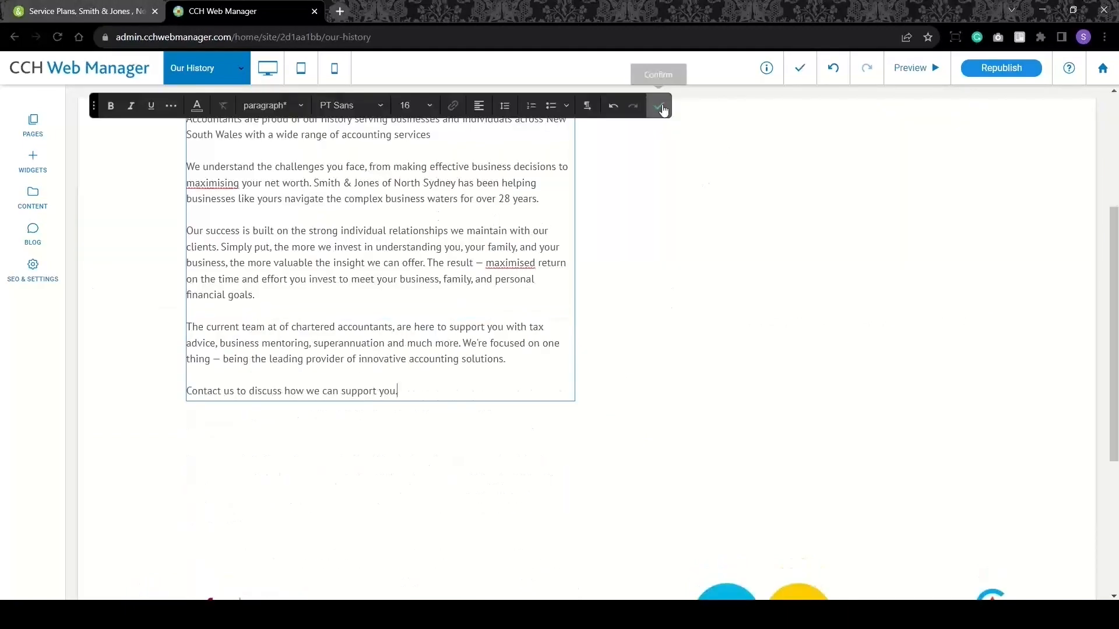
left_click(659, 106)
scroll(654, 265, "up", 3)
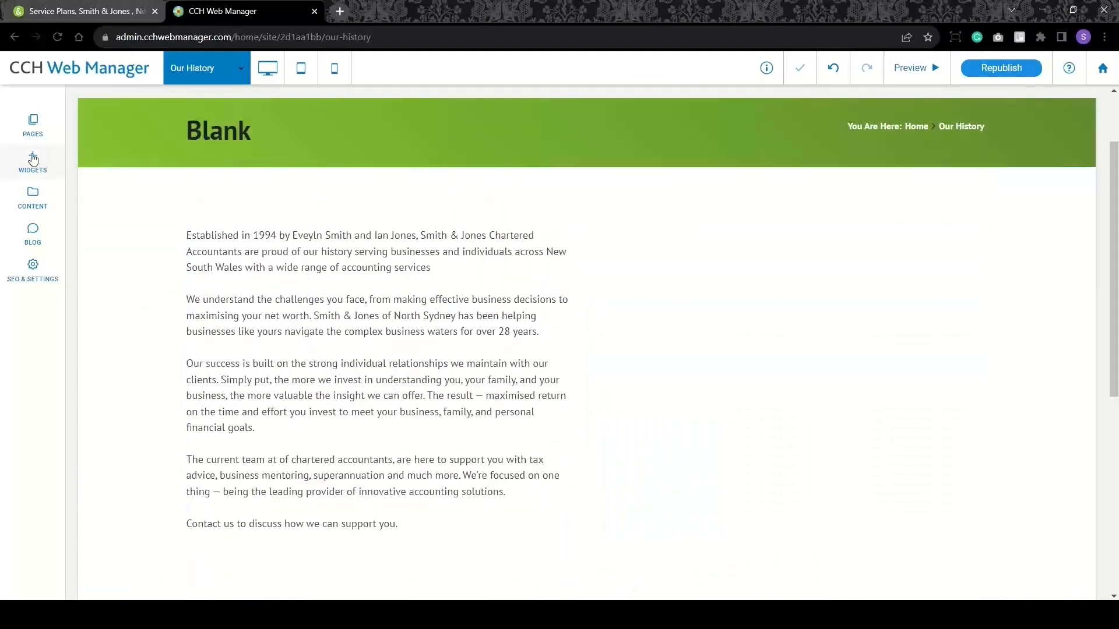
Add an Image widget to the empty column and fill it with the sunset beach site image found by searching "sydney".
left_click(34, 159)
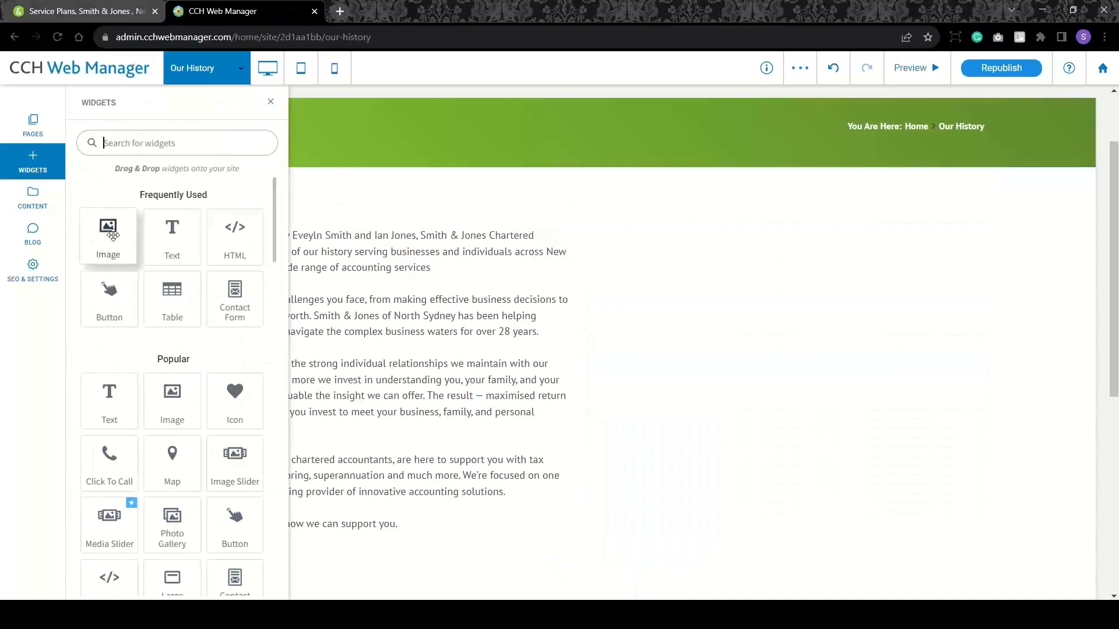
left_click_drag(113, 233, 709, 284)
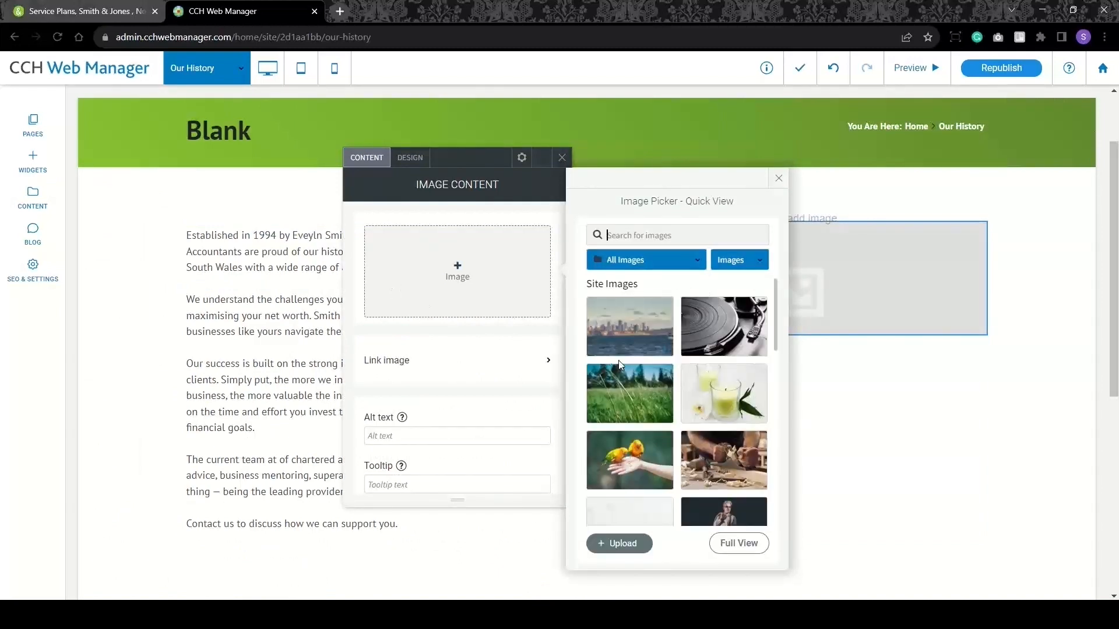
mouse_move(657, 487)
left_click(690, 261)
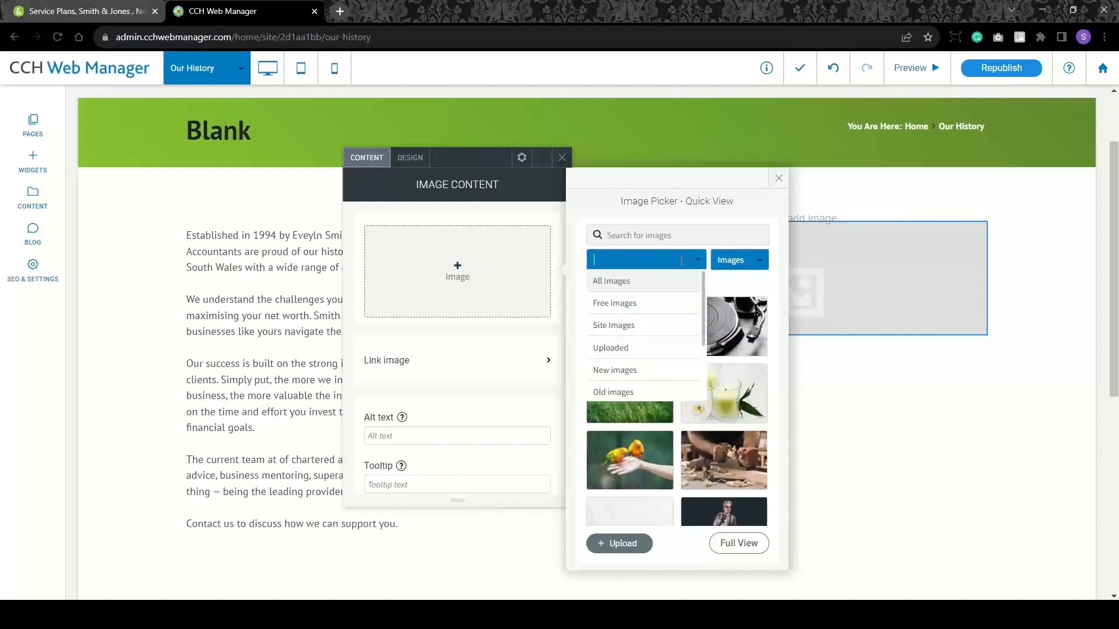
left_click(618, 304)
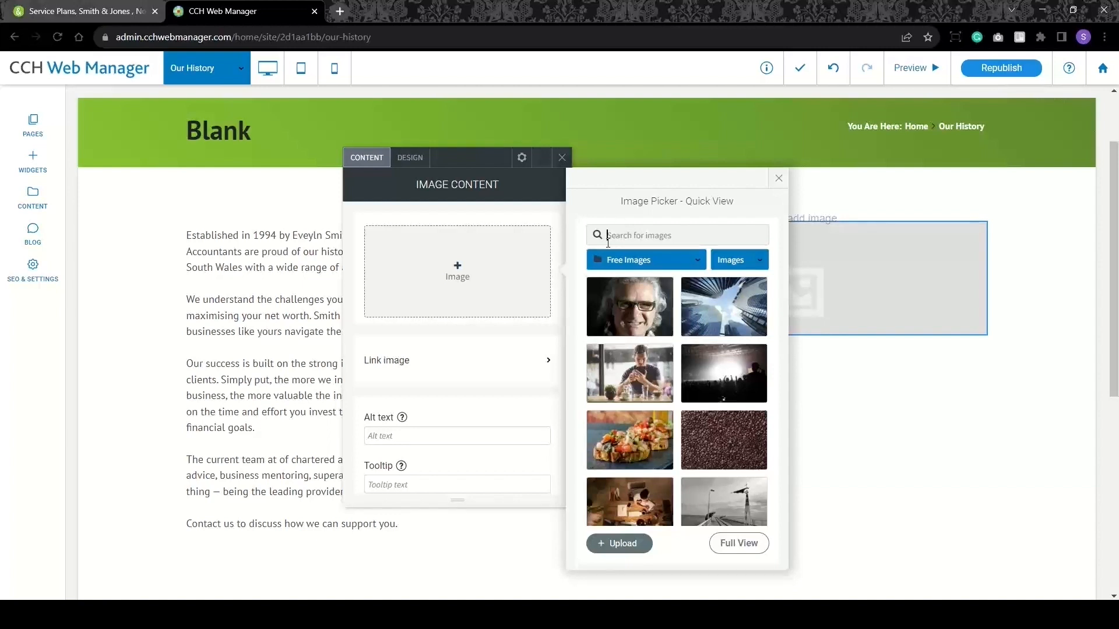
type("sydney")
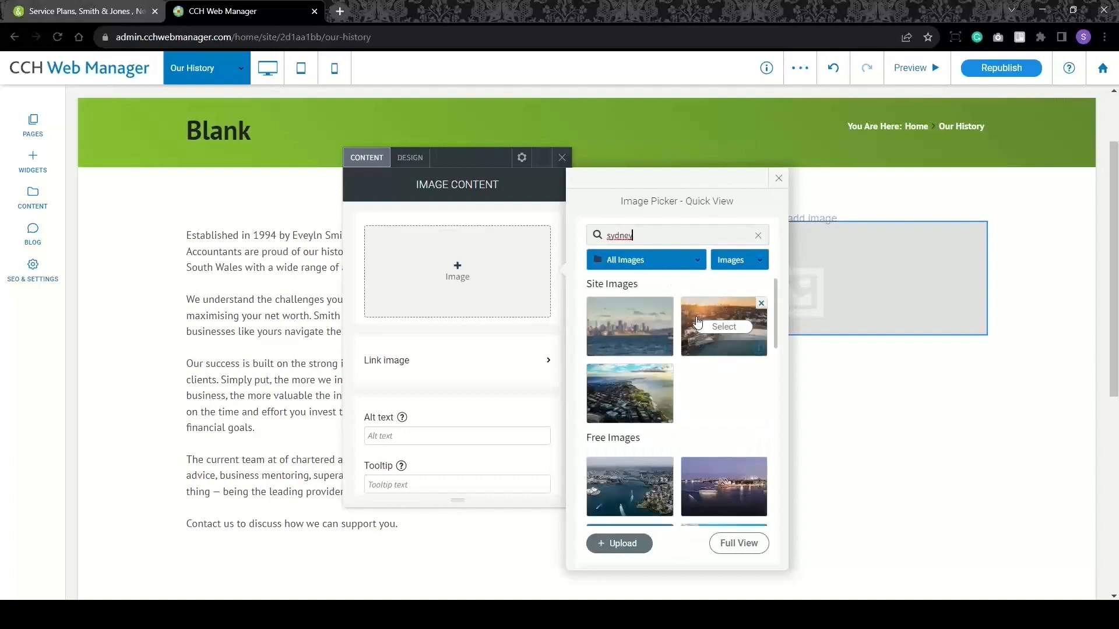
left_click(727, 344)
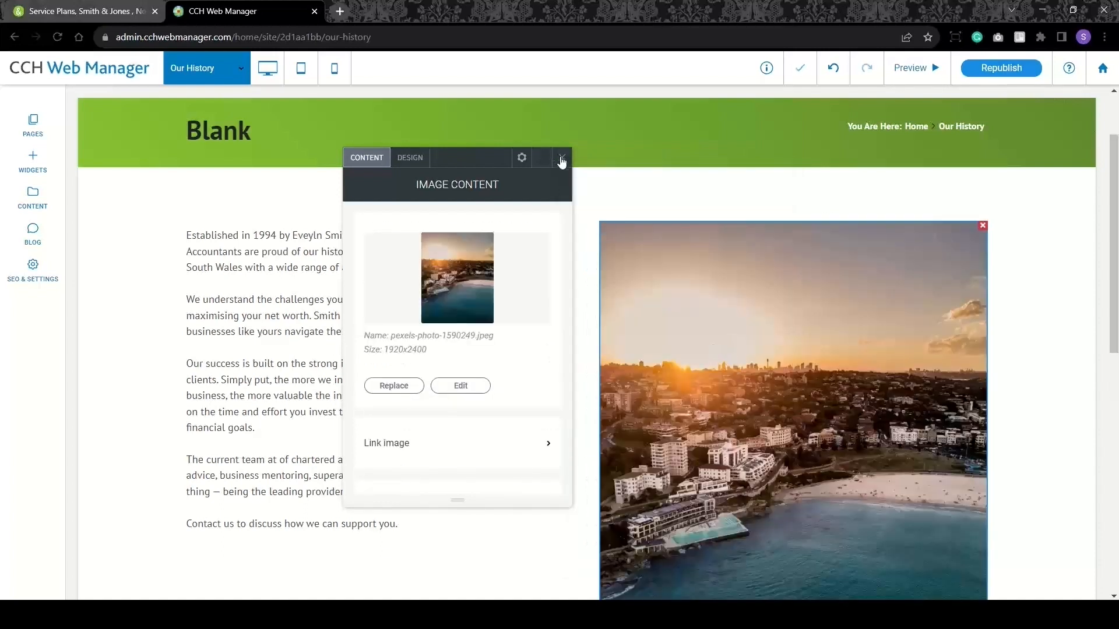
left_click(561, 160)
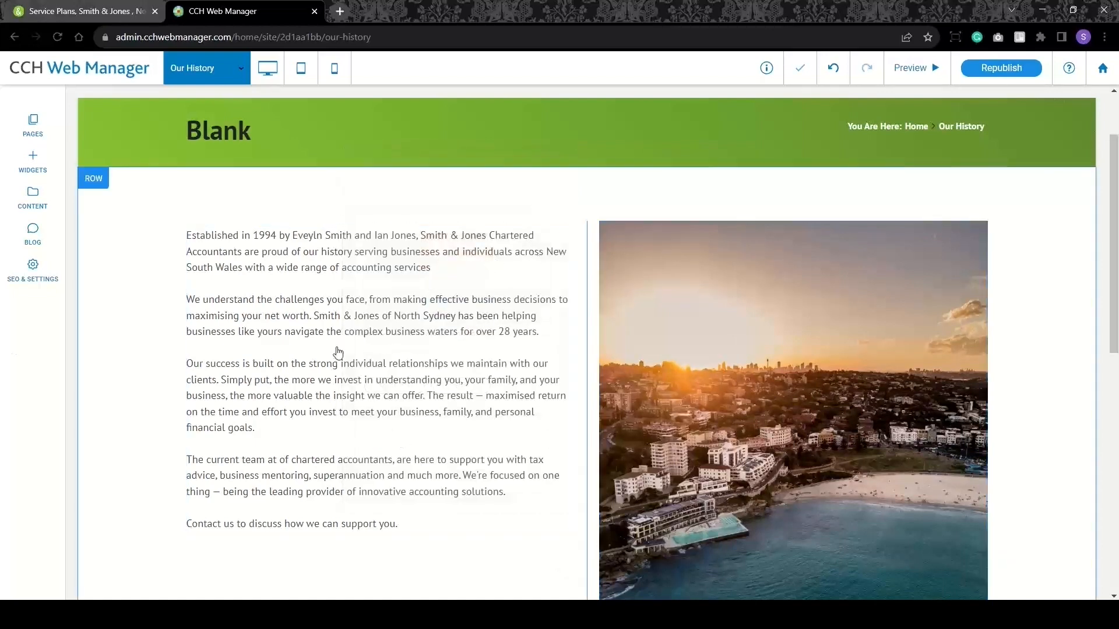
Shrink the beach image proportionally until its bottom edge lines up with the last line of the company text.
scroll(622, 292, "down", 2)
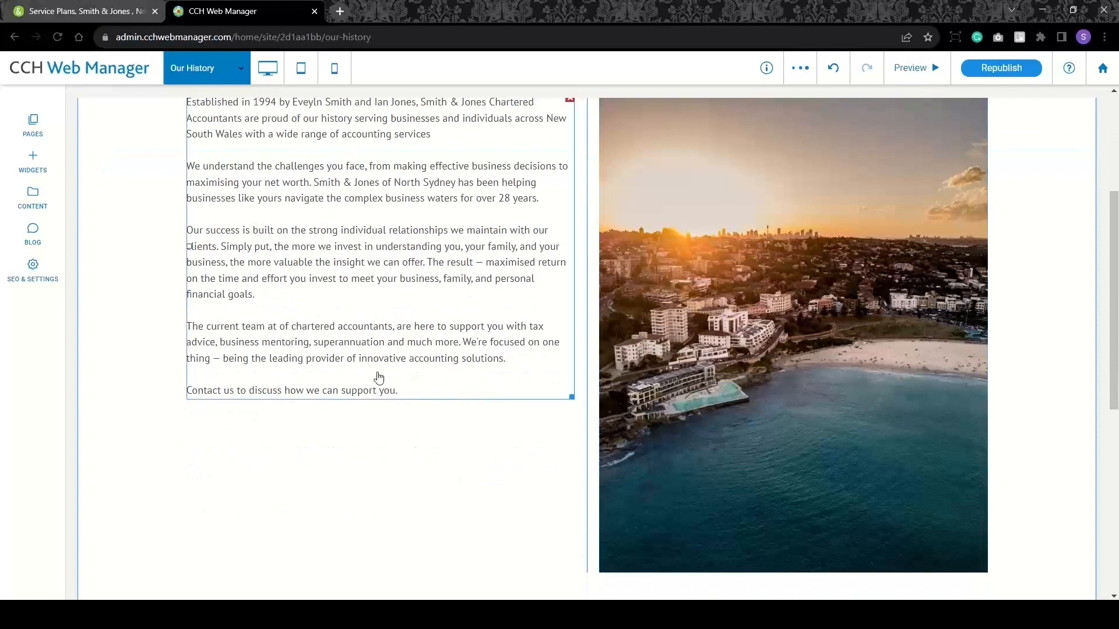
left_click(737, 375)
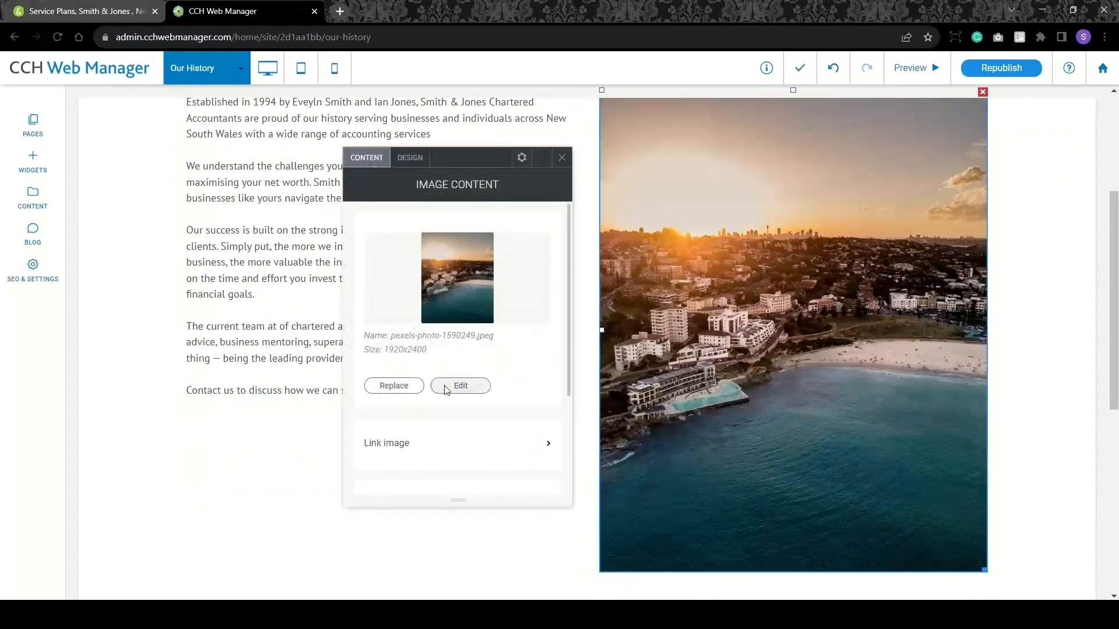
left_click(563, 159)
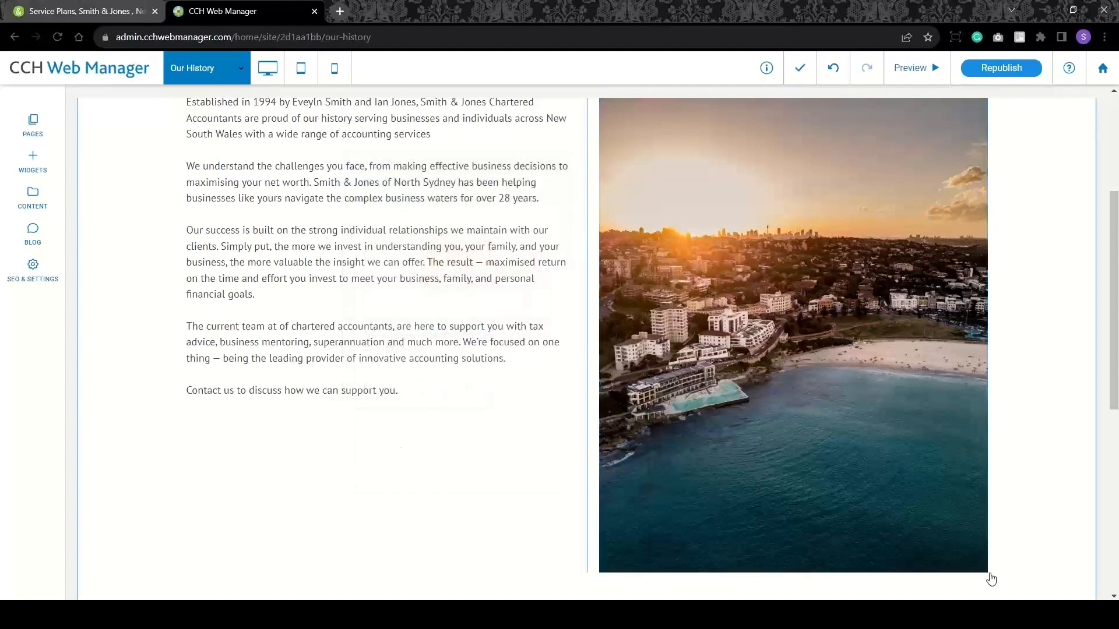
left_click_drag(985, 571, 917, 524)
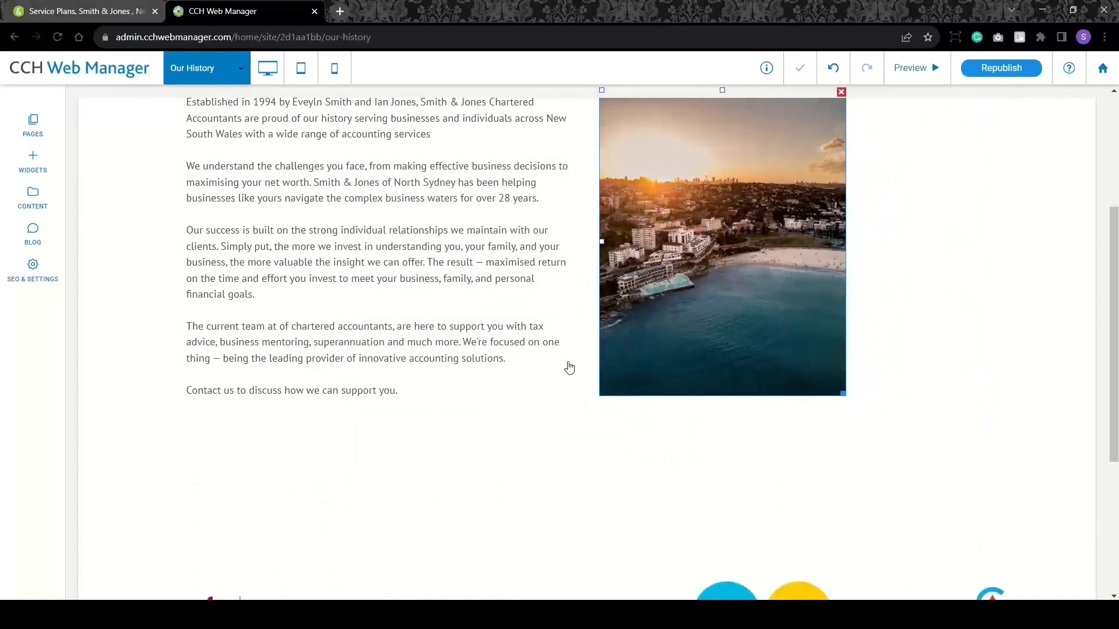
Widen the text column by moving the column divider until the image column is only slightly wider than the image.
scroll(576, 343, "up", 3)
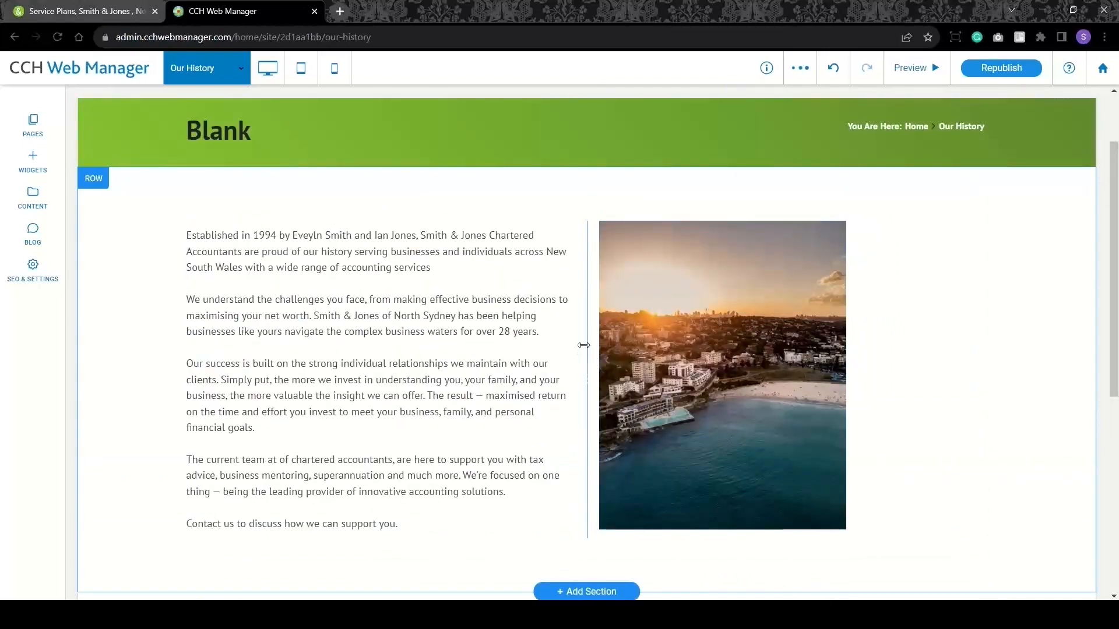
left_click_drag(586, 348, 704, 332)
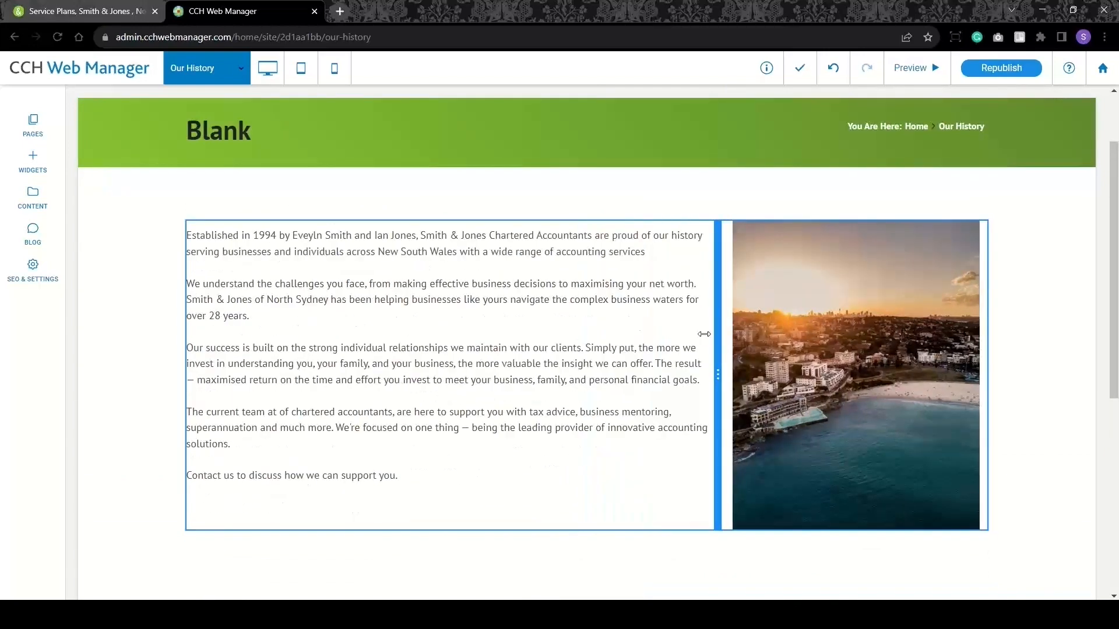
left_click(514, 359)
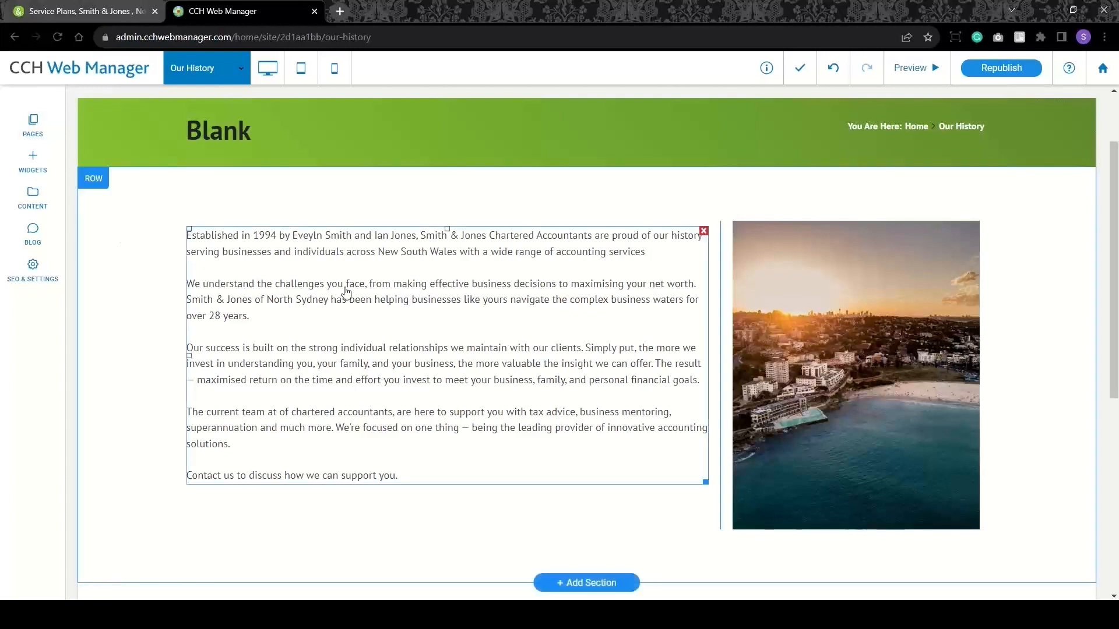
Change the page banner heading from "Blank" to "Our History".
left_click(227, 134)
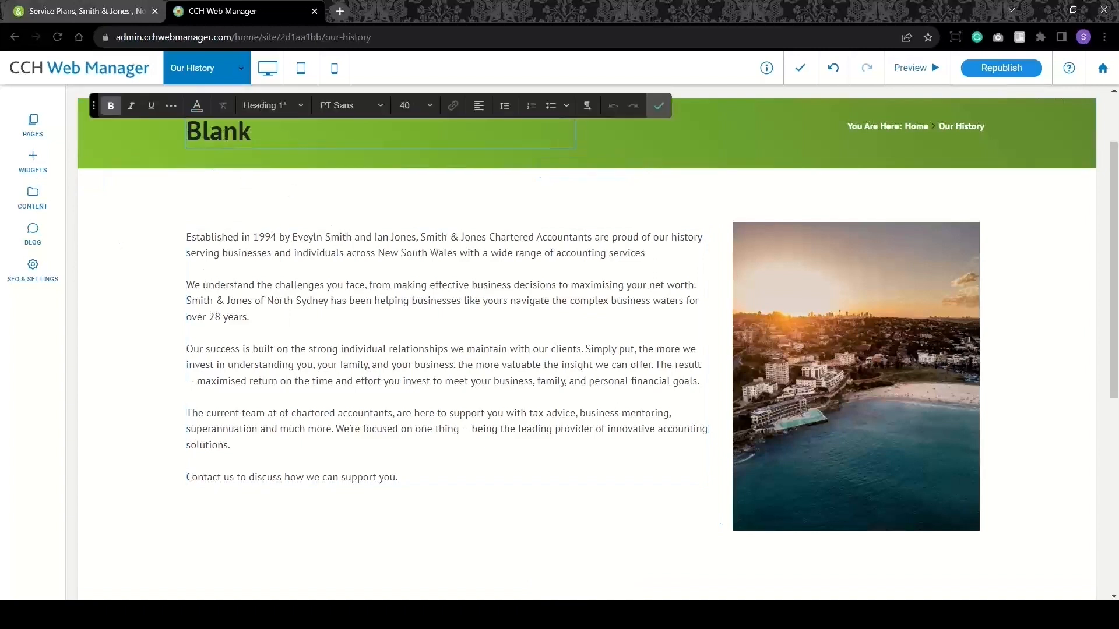
double_click(227, 135)
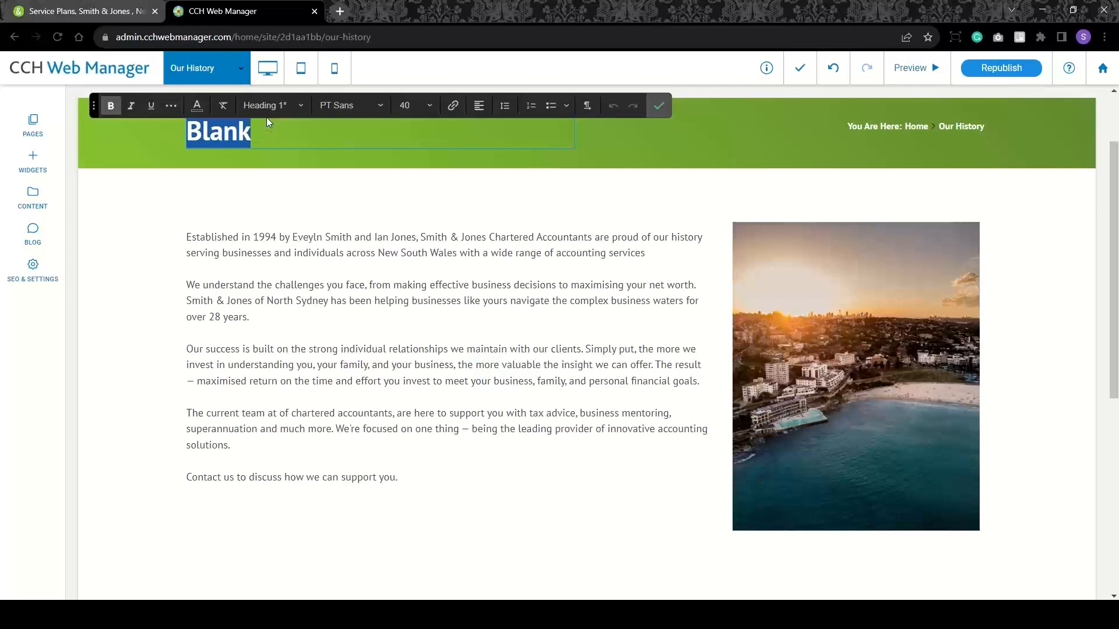
type("Our ")
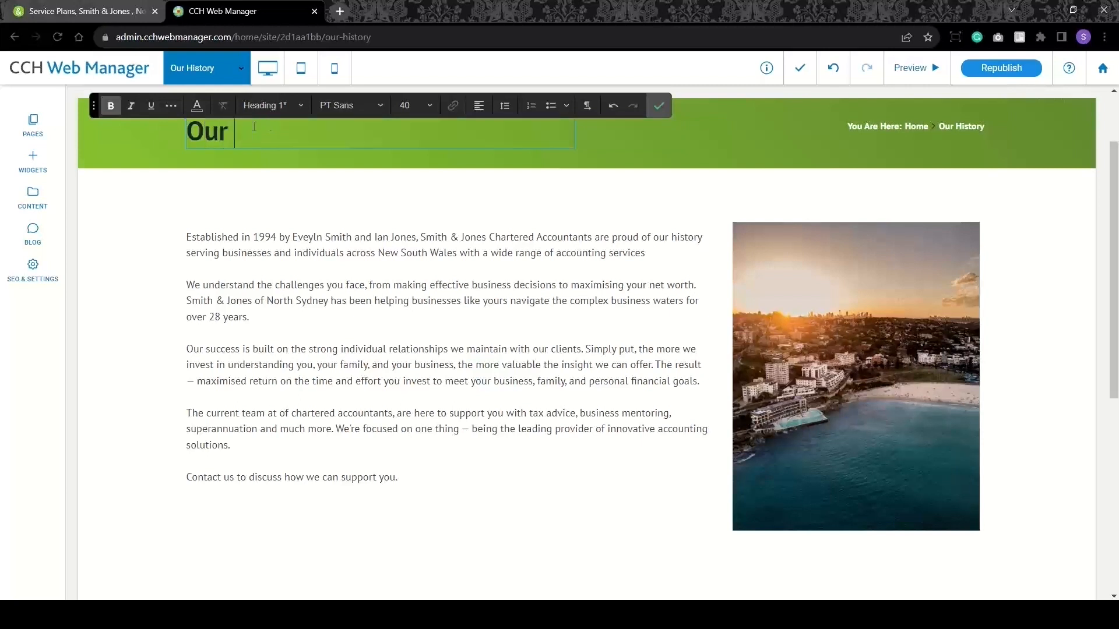
type("History")
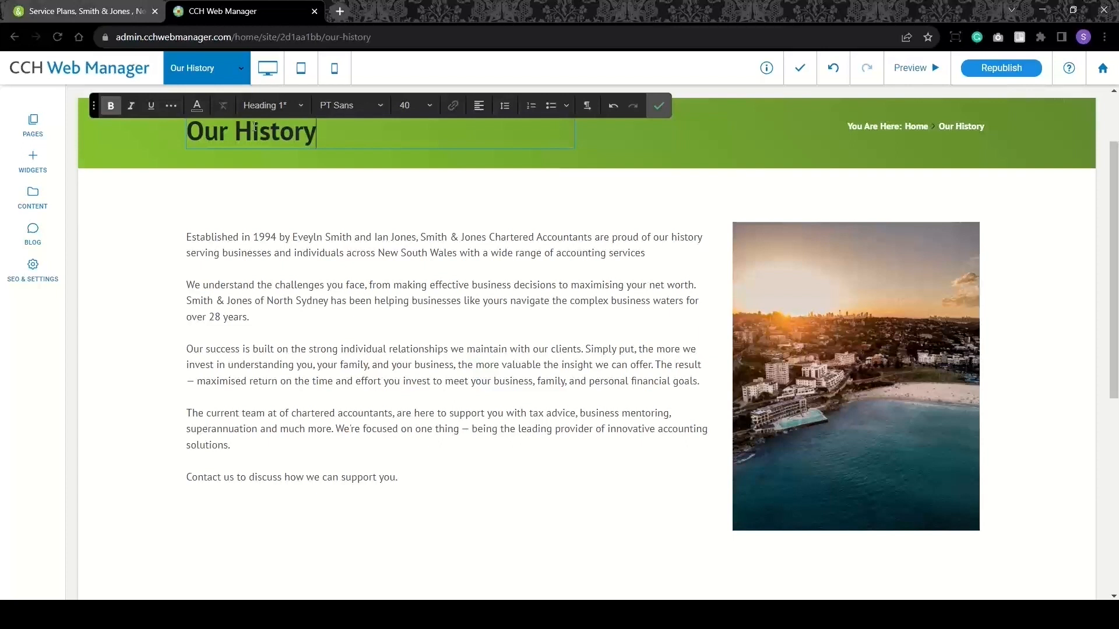
left_click(658, 106)
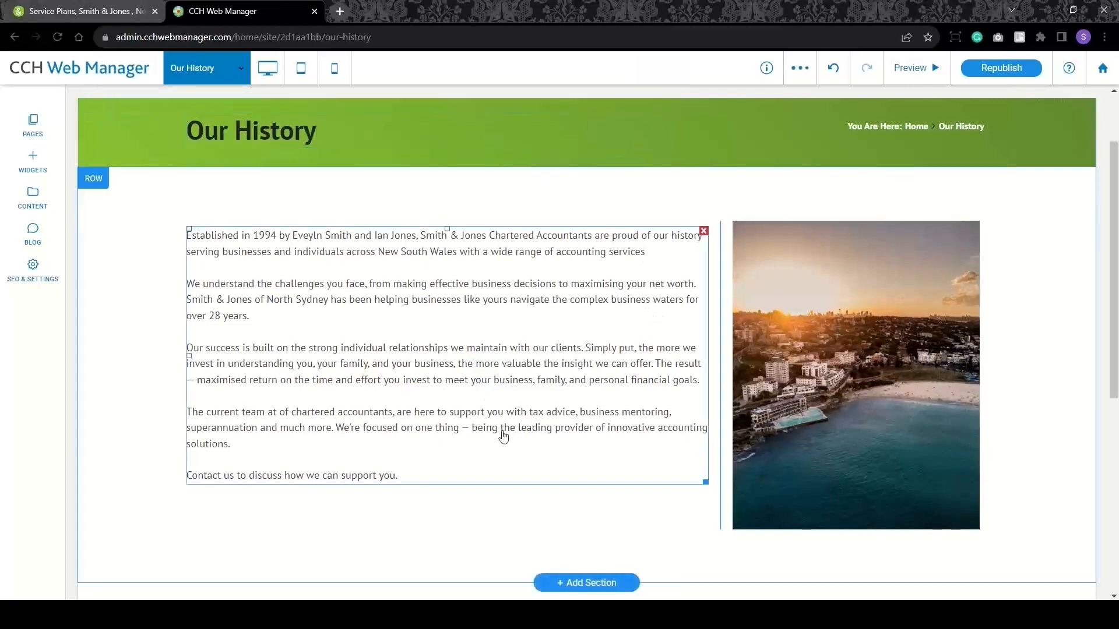
Link the words "tax advice" in the company text to the existing Tax Services page and confirm the text edit.
left_click(533, 415)
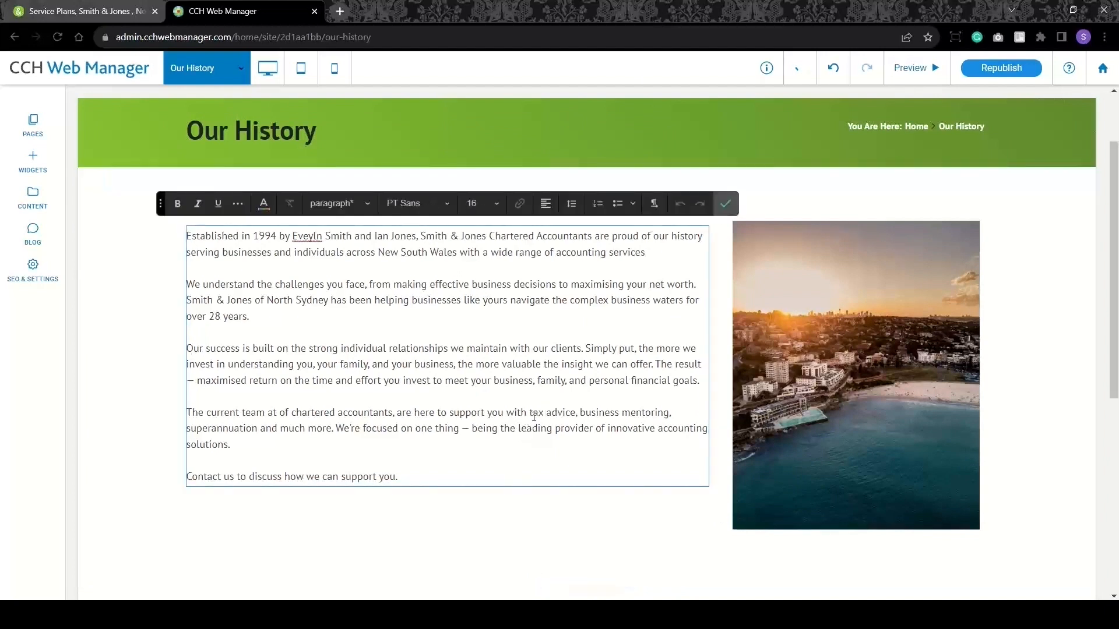
left_click_drag(533, 414, 575, 417)
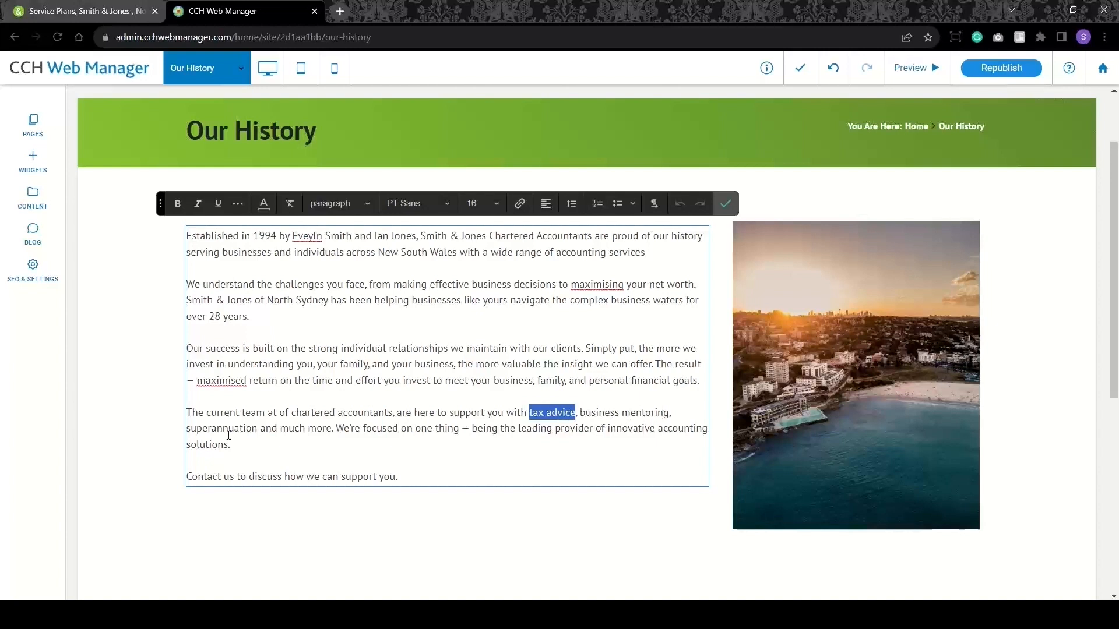
left_click(519, 204)
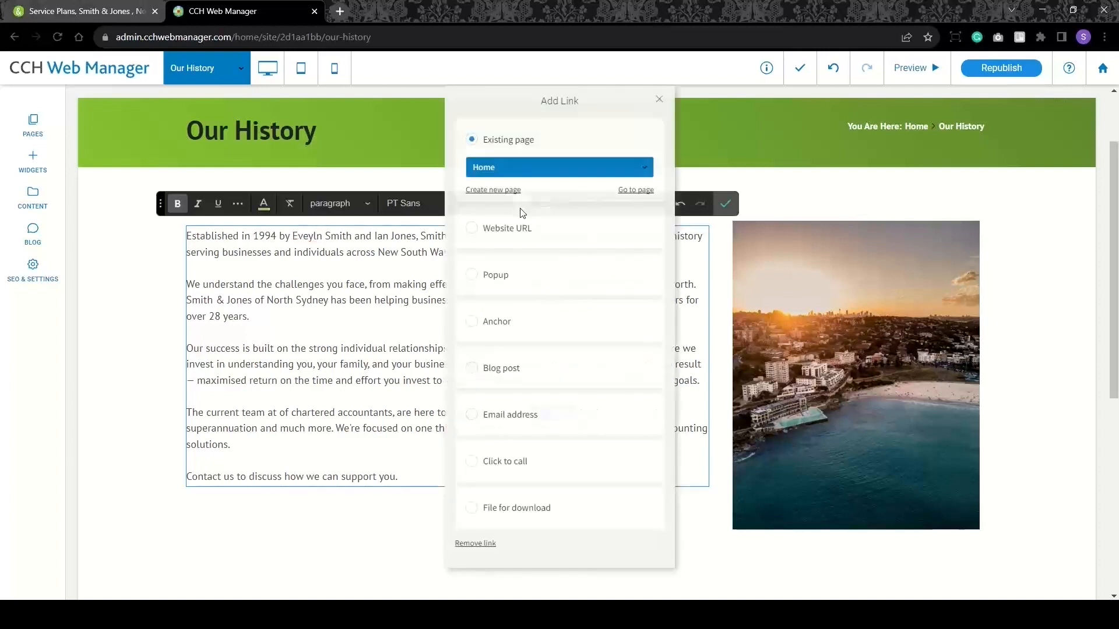
left_click(535, 169)
type("tax")
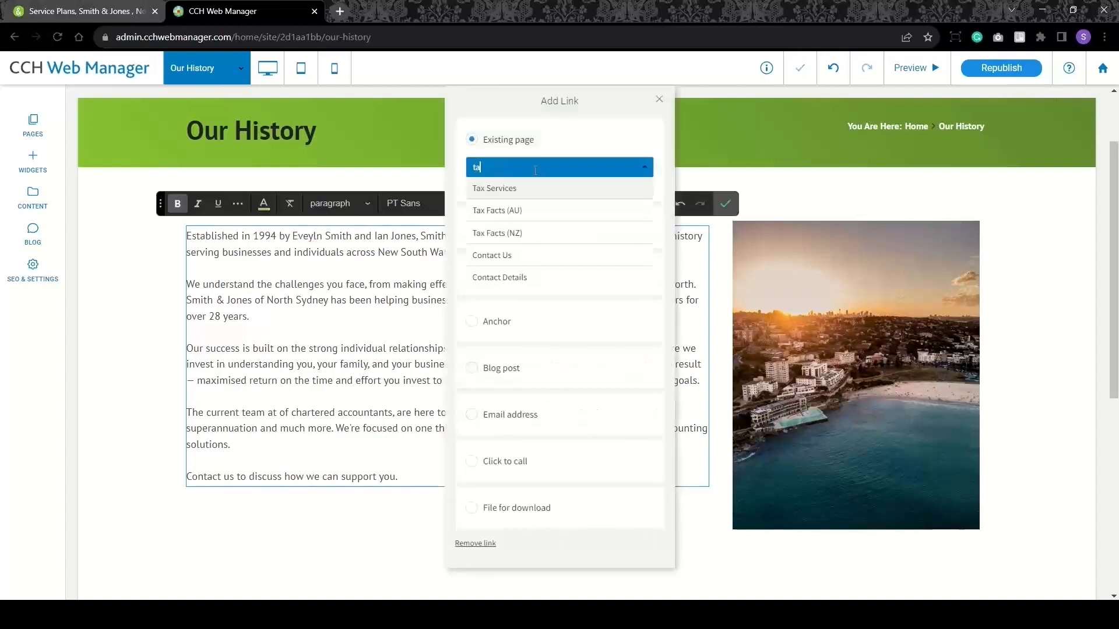
left_click(530, 188)
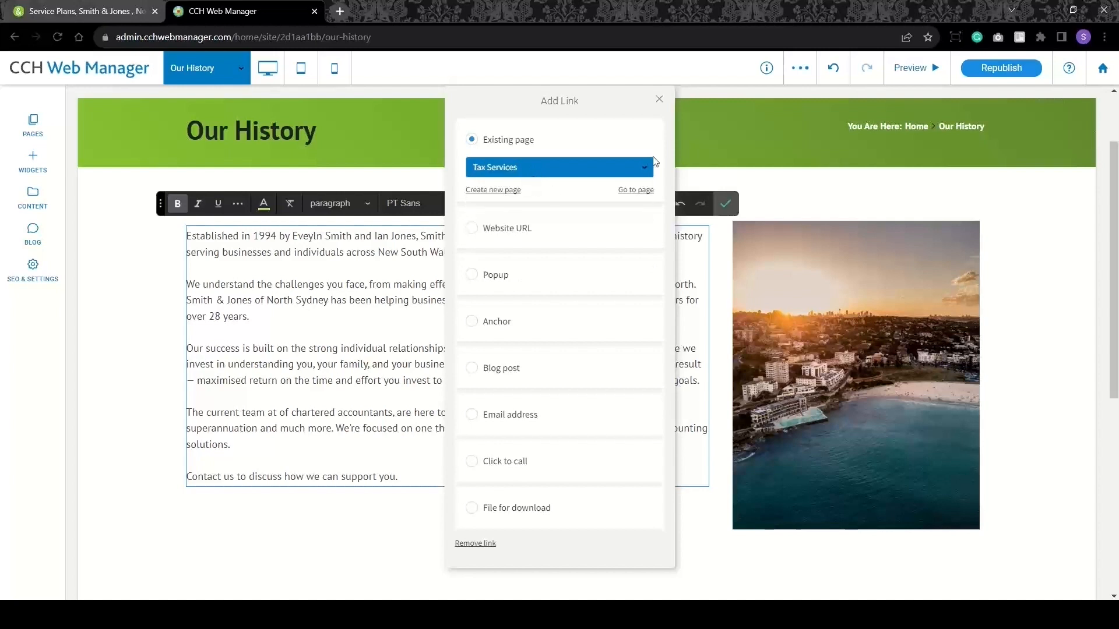
left_click(658, 102)
left_click(726, 203)
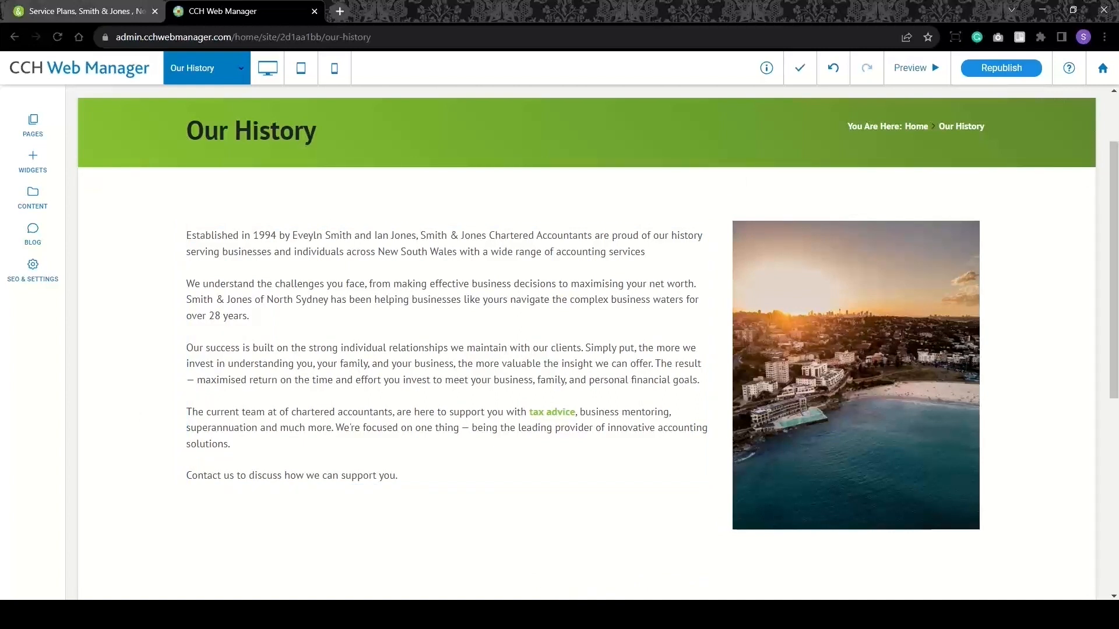
Copy the closing line "Contact us to discuss how we can support you.", delete it with its blank line, and confirm the text edit.
left_click(291, 485)
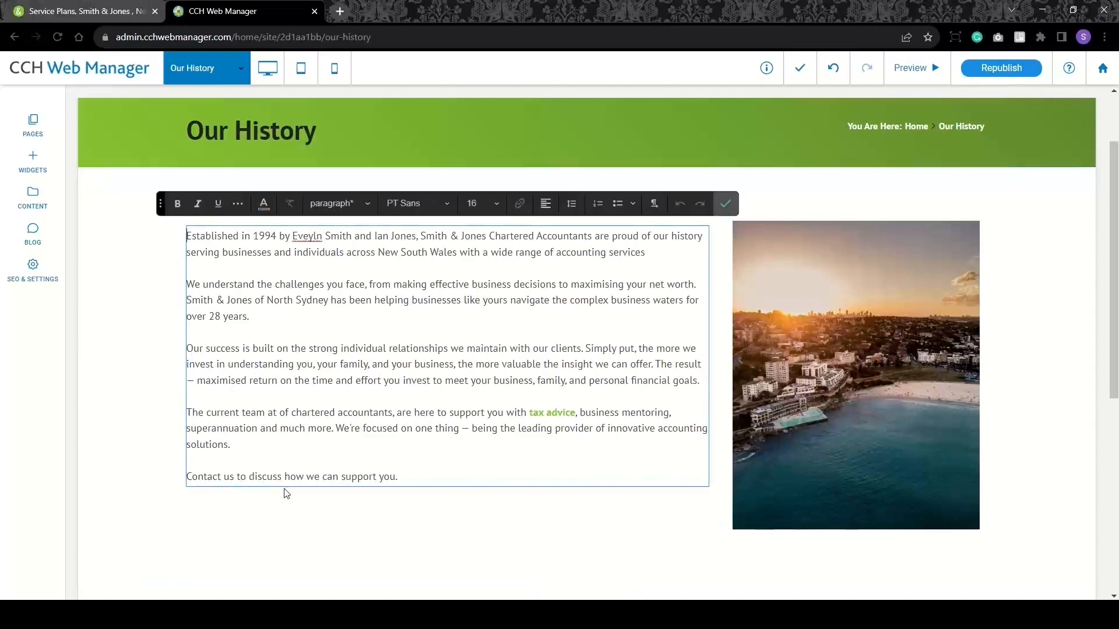
left_click_drag(398, 476, 184, 480)
key("ctrl+c")
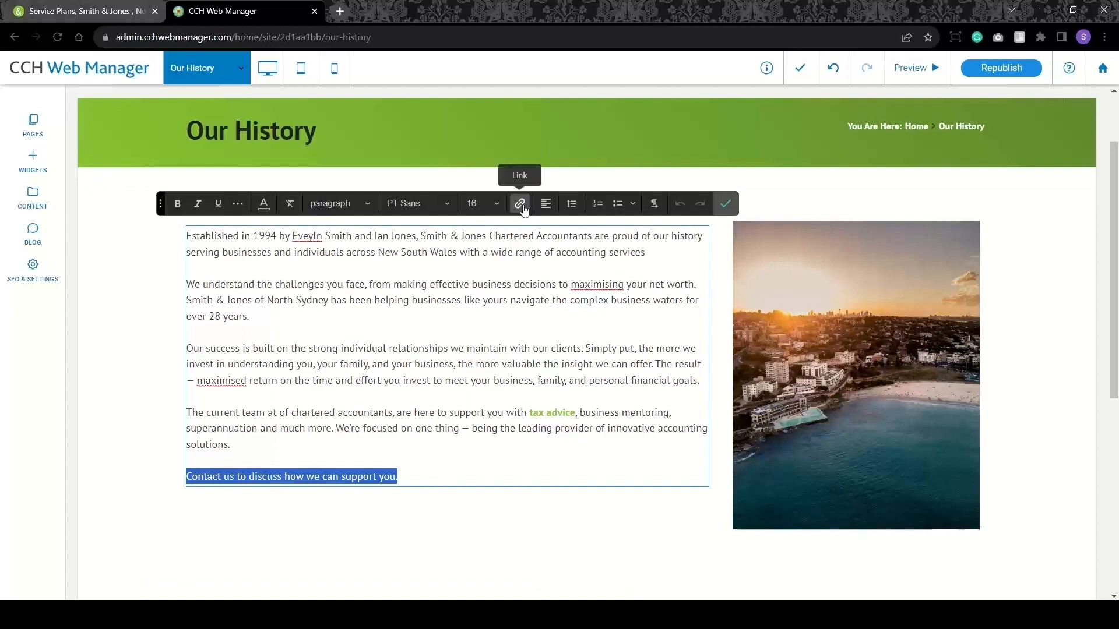
key("BackSpace")
key("BackSpace")
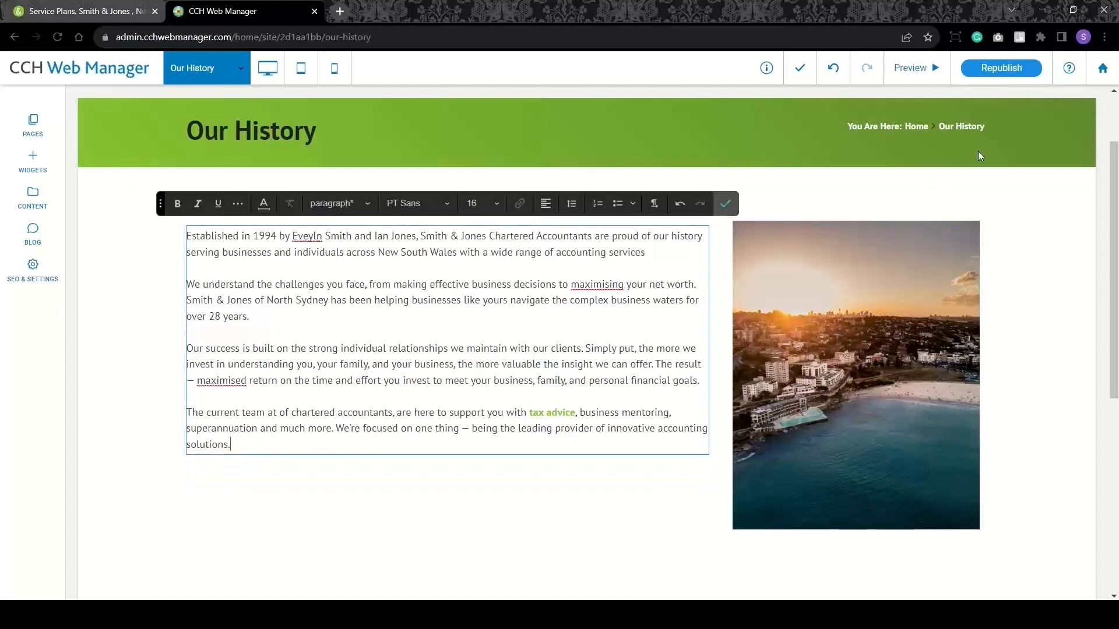
left_click(725, 204)
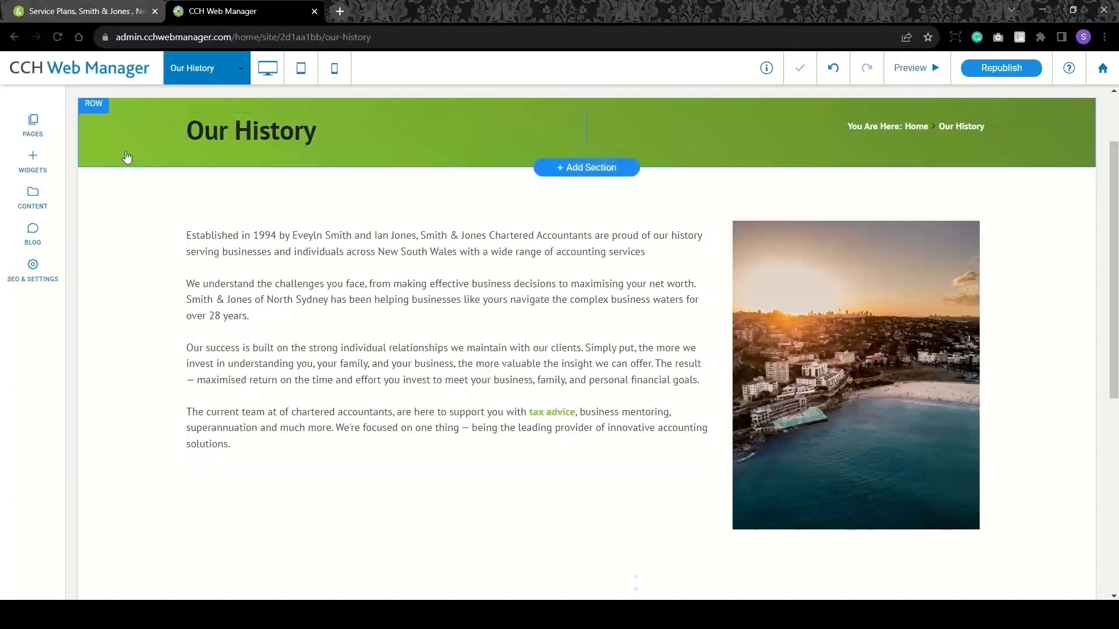
Add a Button widget below the company text and label it "Contact us to discuss how we can support you.".
left_click(32, 162)
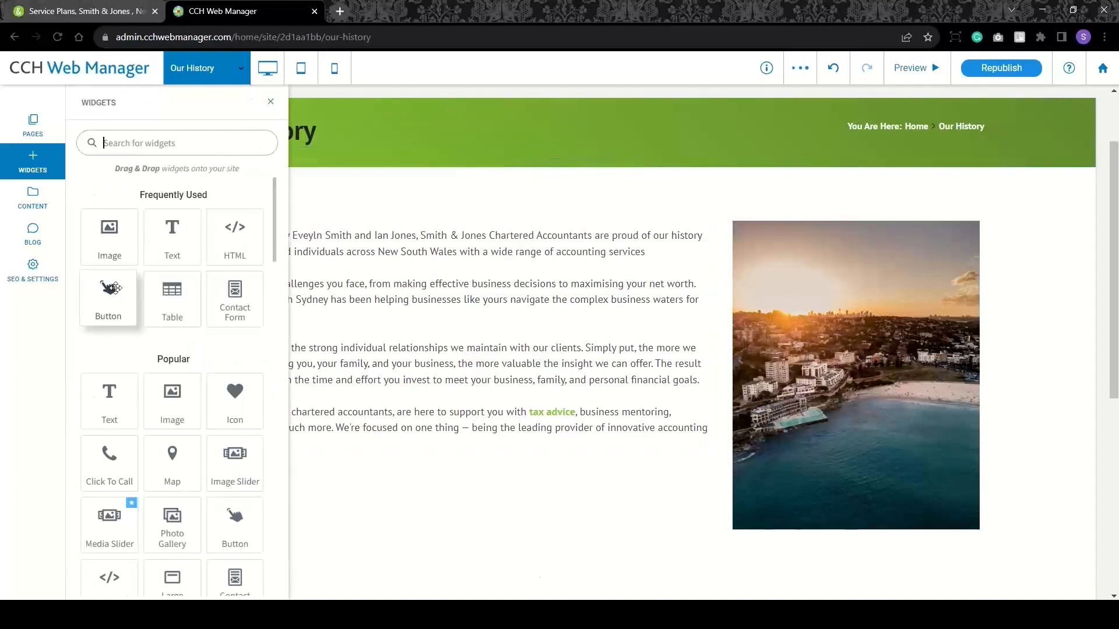
left_click_drag(107, 287, 370, 457)
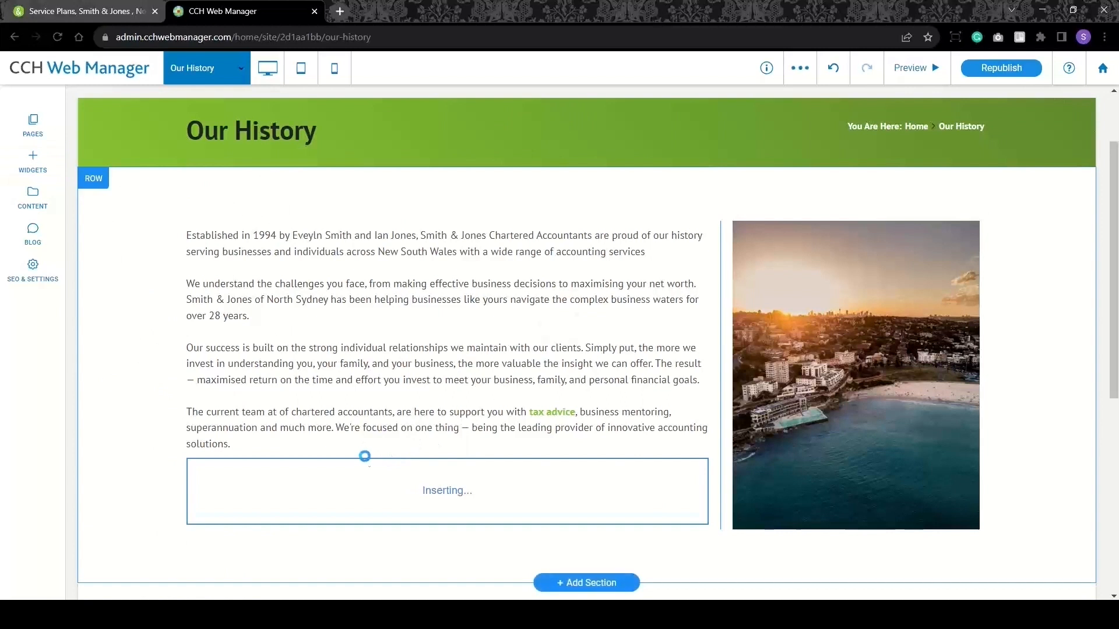
left_click_drag(189, 249, 108, 259)
key("ctrl+v")
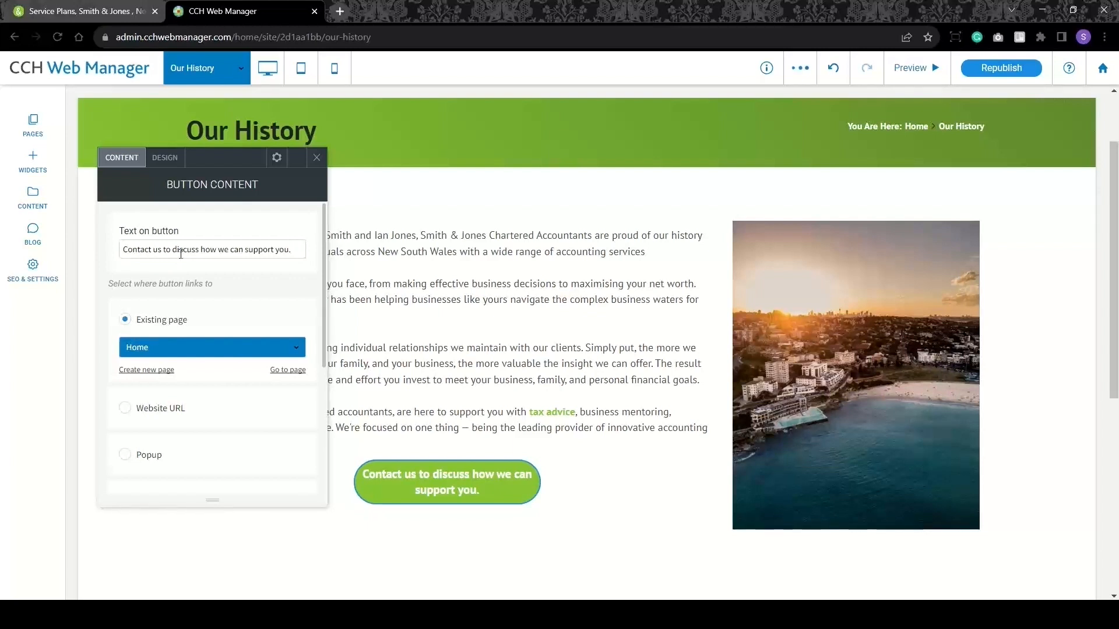
Change the button label to "Find out how we can support you." and widen the button to 340 px.
left_click_drag(199, 251, 75, 260)
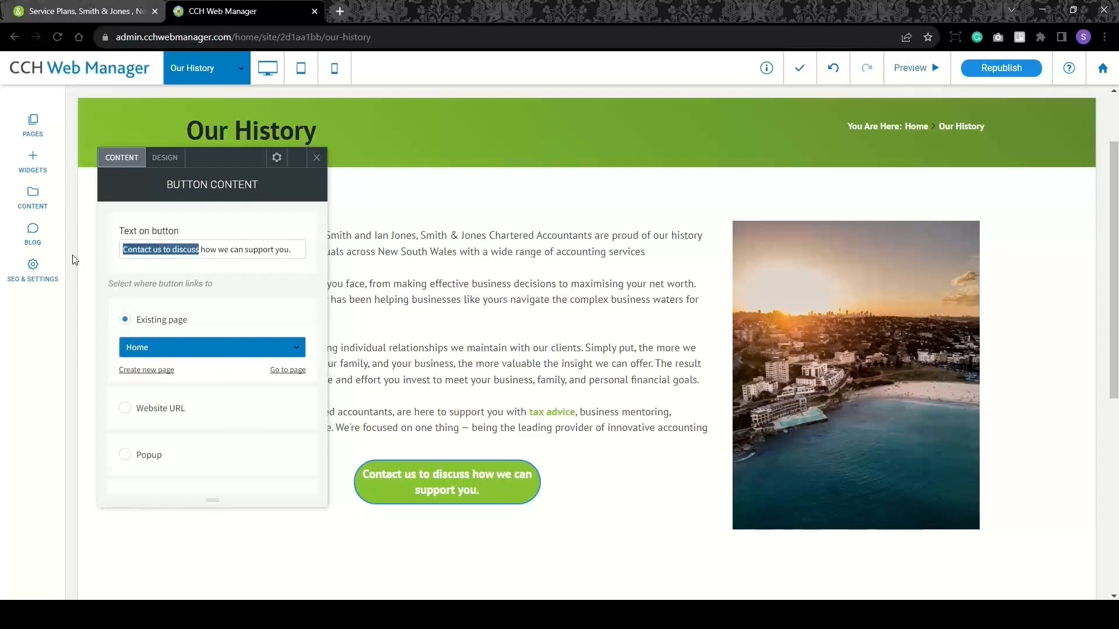
type("Find out")
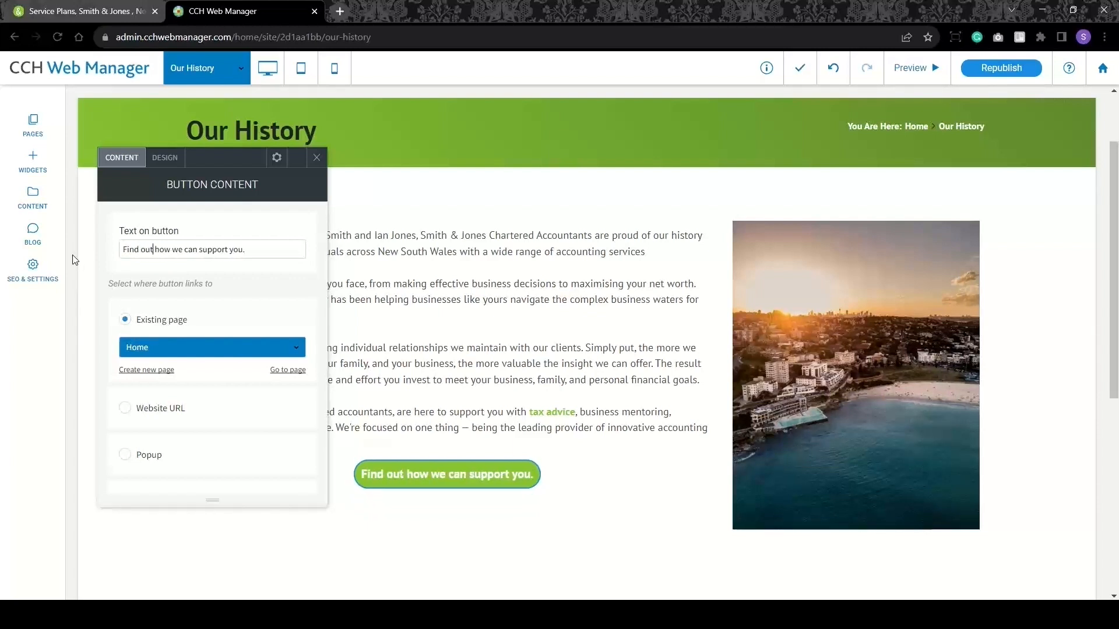
left_click(168, 160)
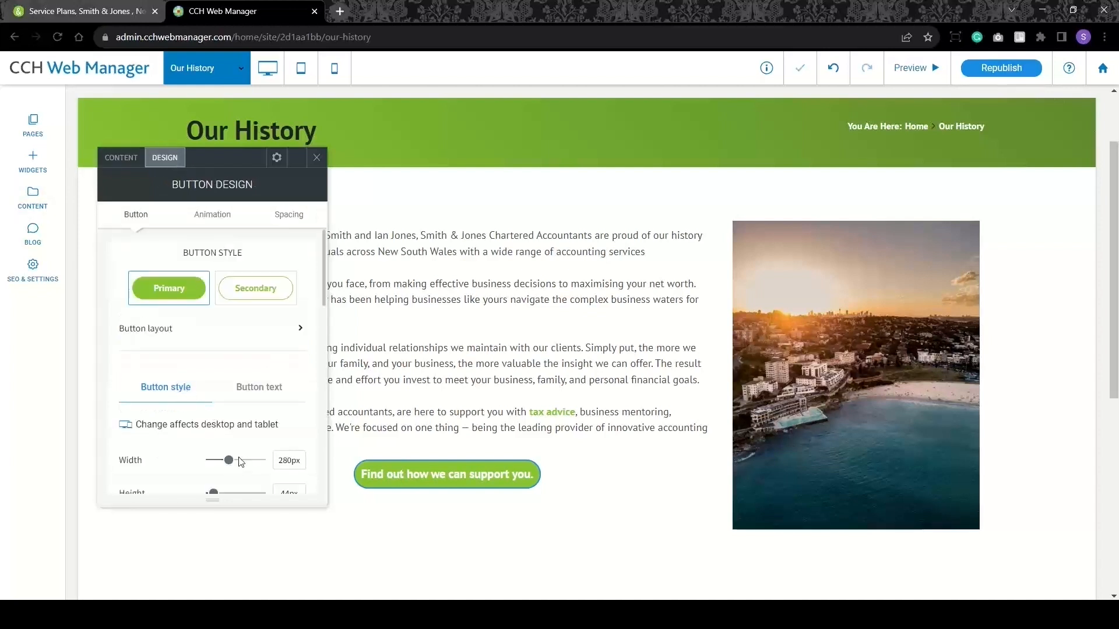
left_click_drag(229, 461, 233, 463)
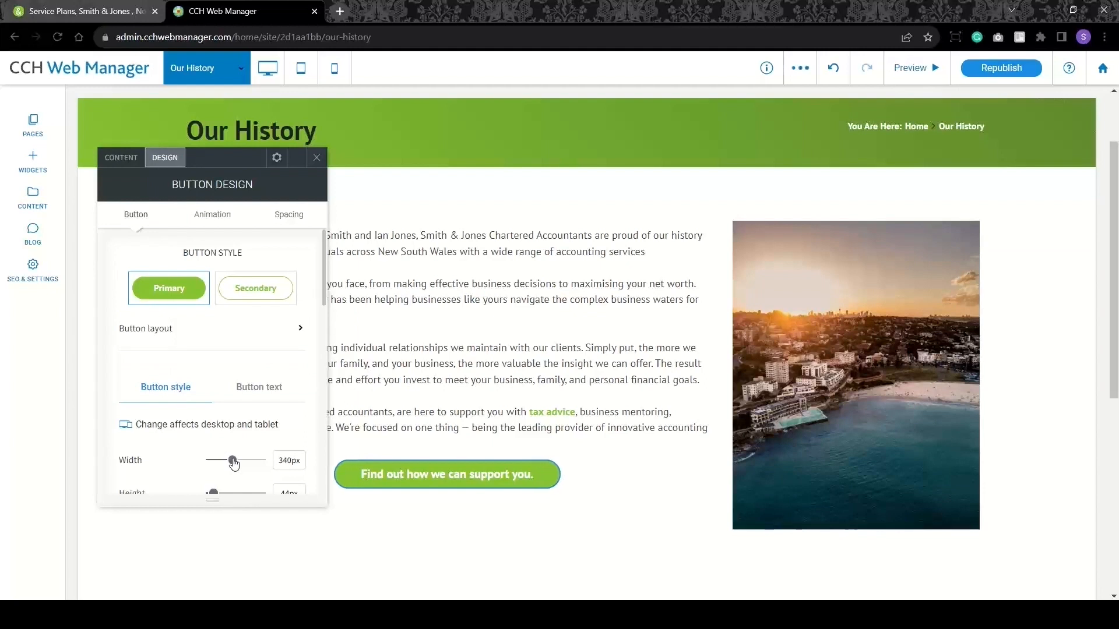
left_click(315, 159)
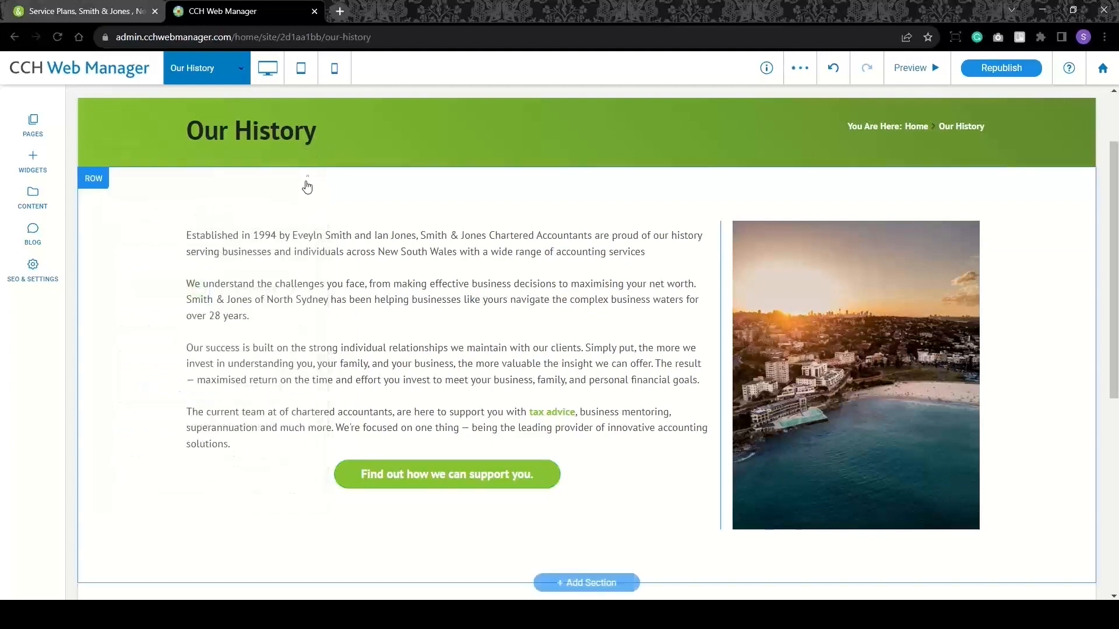
Link the "Find out how we can support you." button to the existing Contact Details page.
left_click(376, 485)
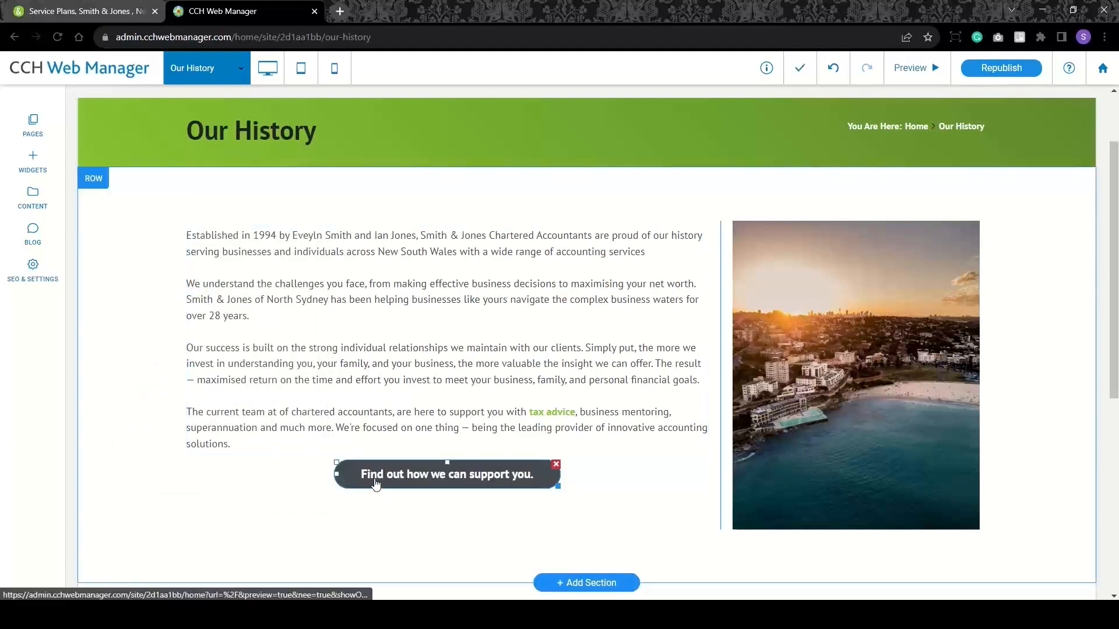
left_click(376, 485)
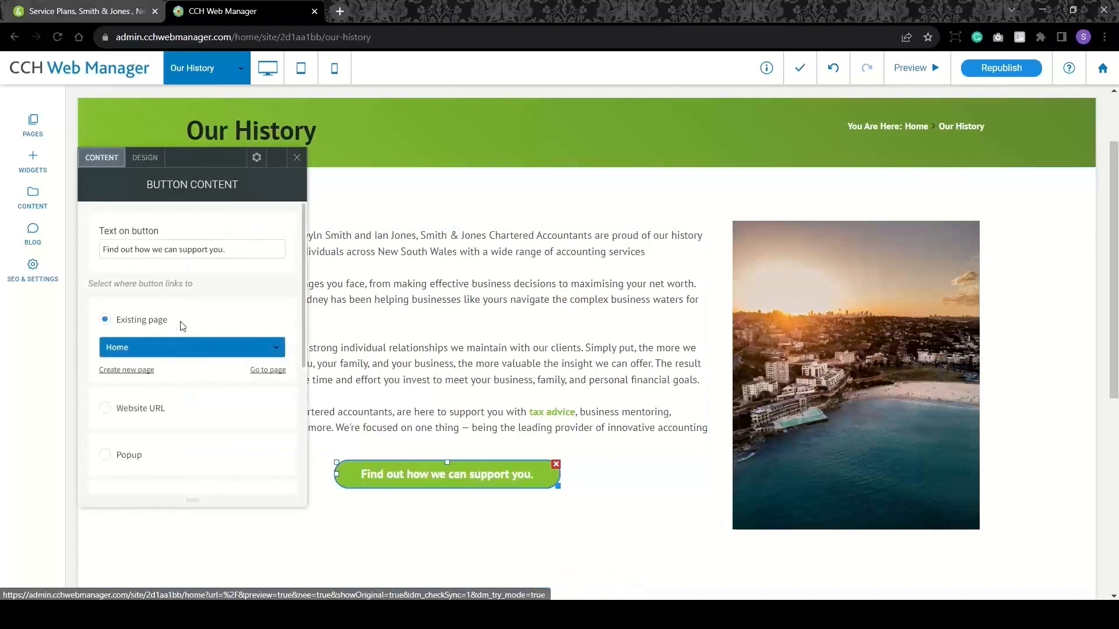
type("con")
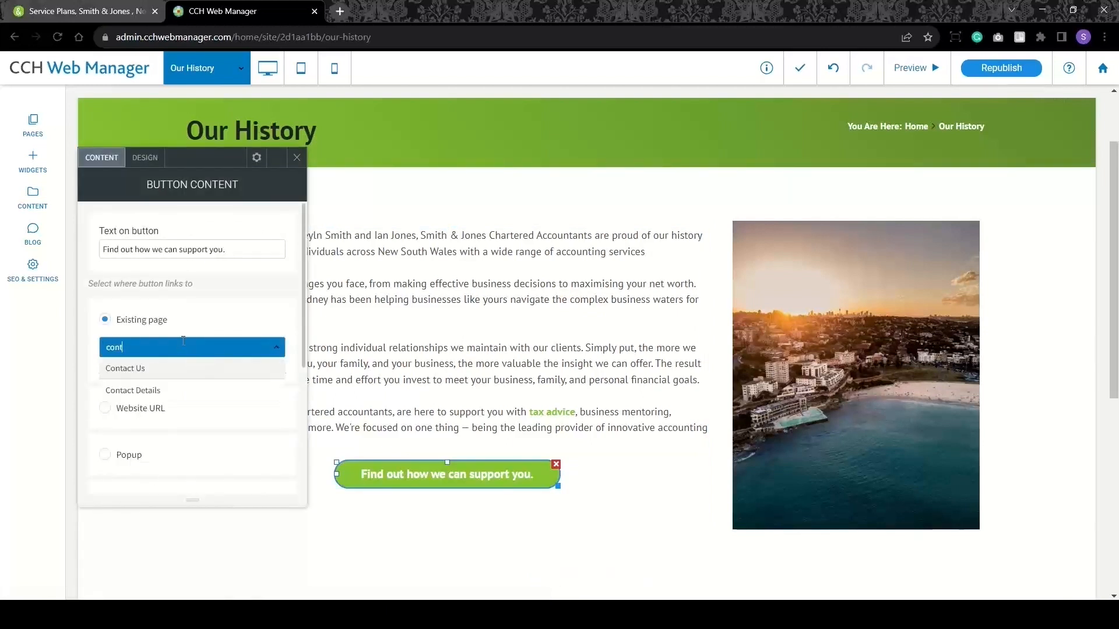
type("t")
left_click(224, 387)
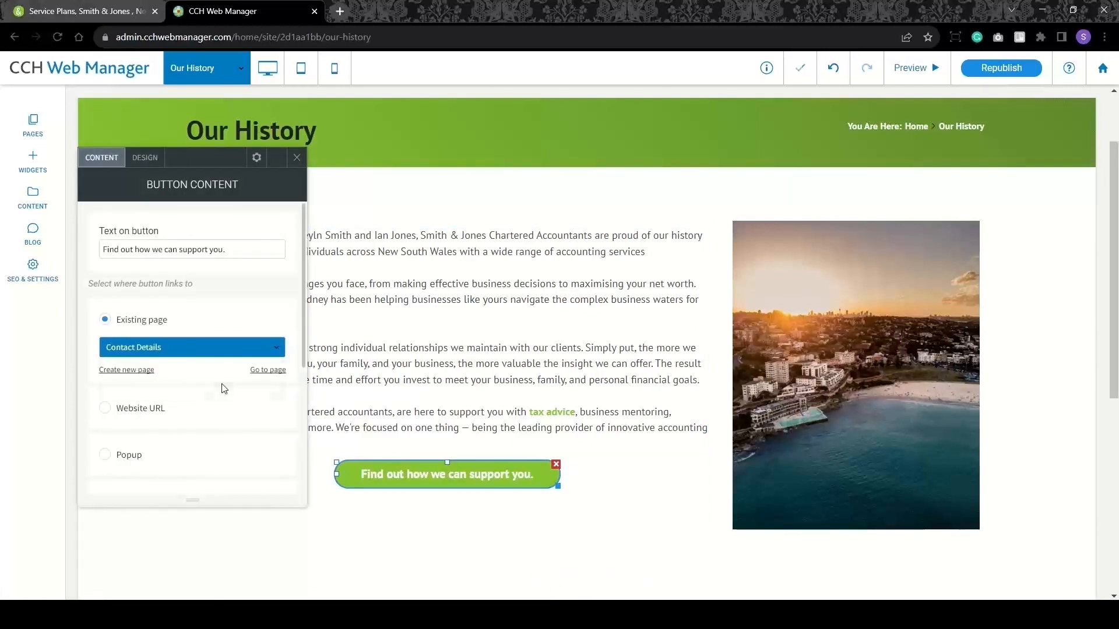
left_click(297, 158)
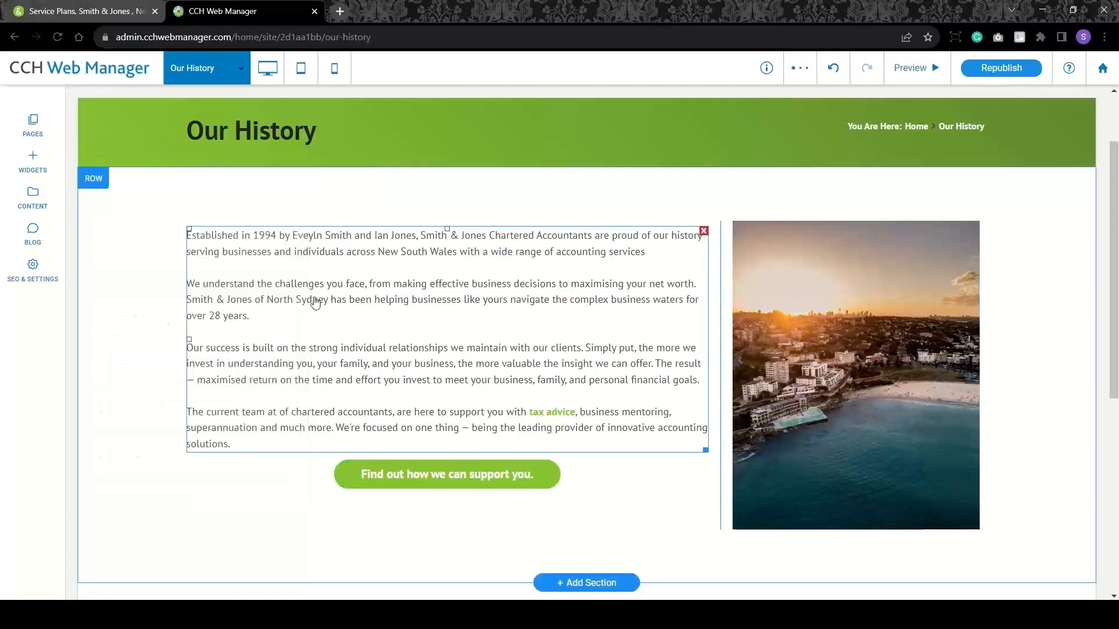
left_click(429, 350)
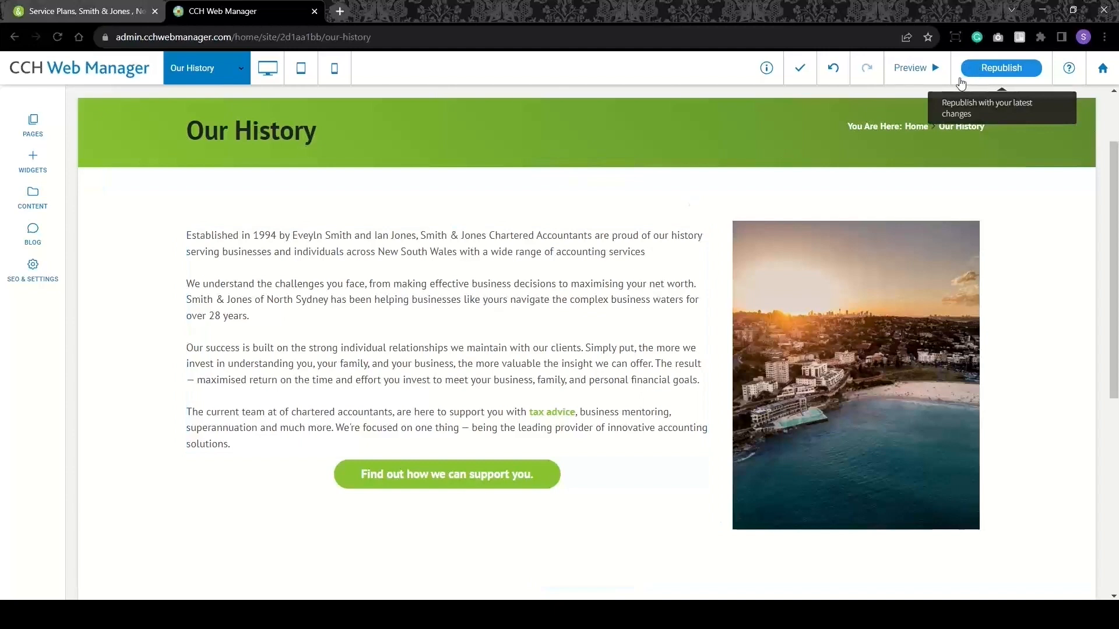
Move the Our History page in the site's page list so it becomes the last subpage under Who We Are.
scroll(499, 195, "up", 2)
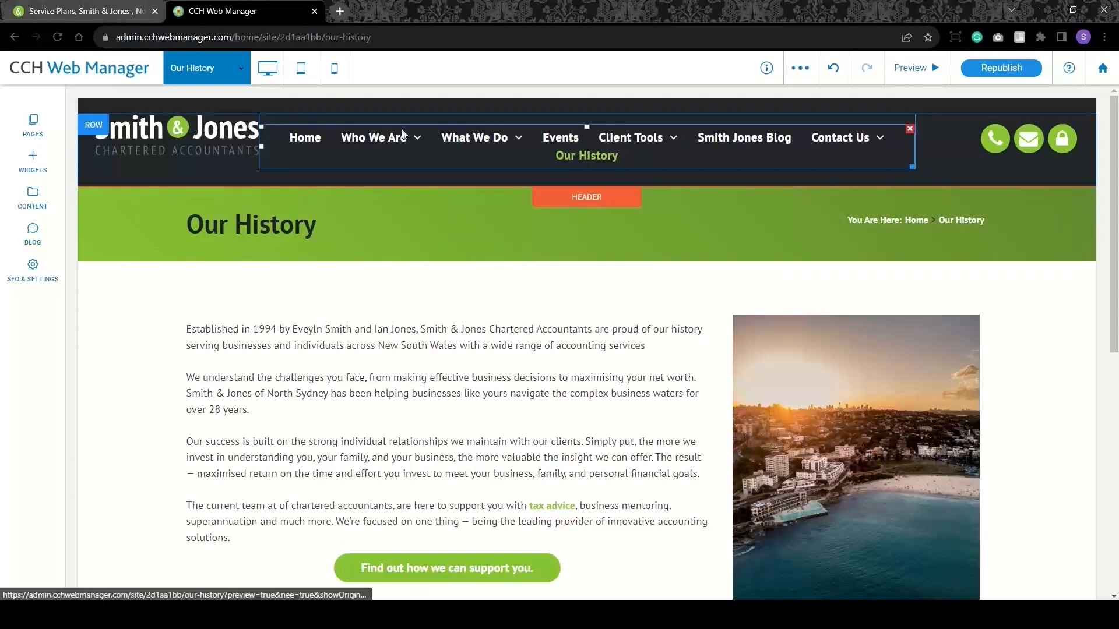
left_click(33, 125)
scroll(139, 297, "down", 1)
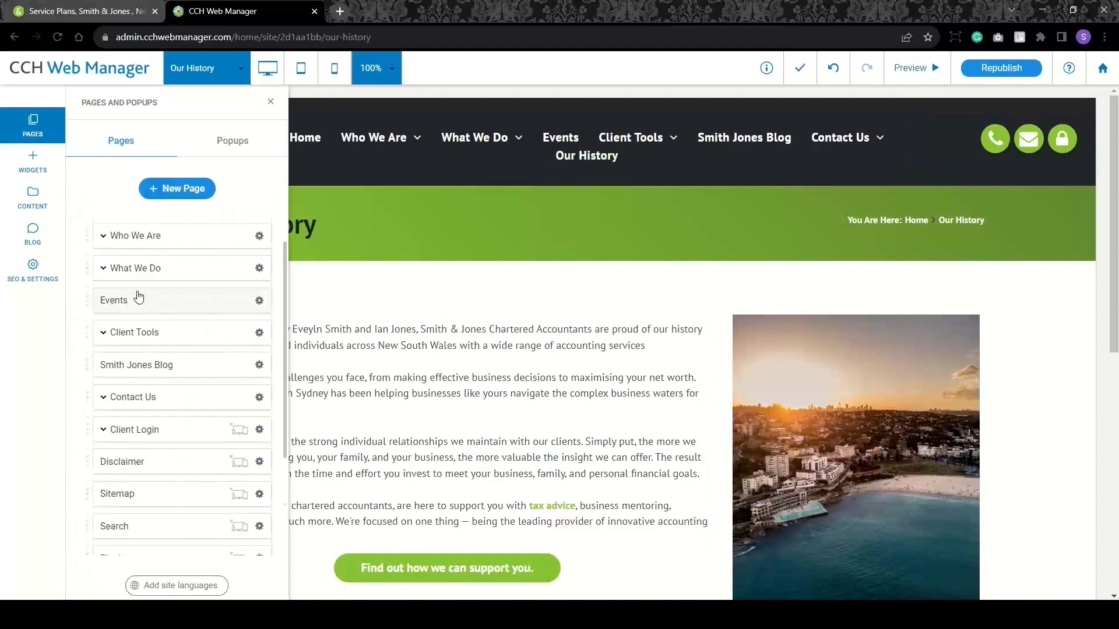
scroll(138, 297, "down", 3)
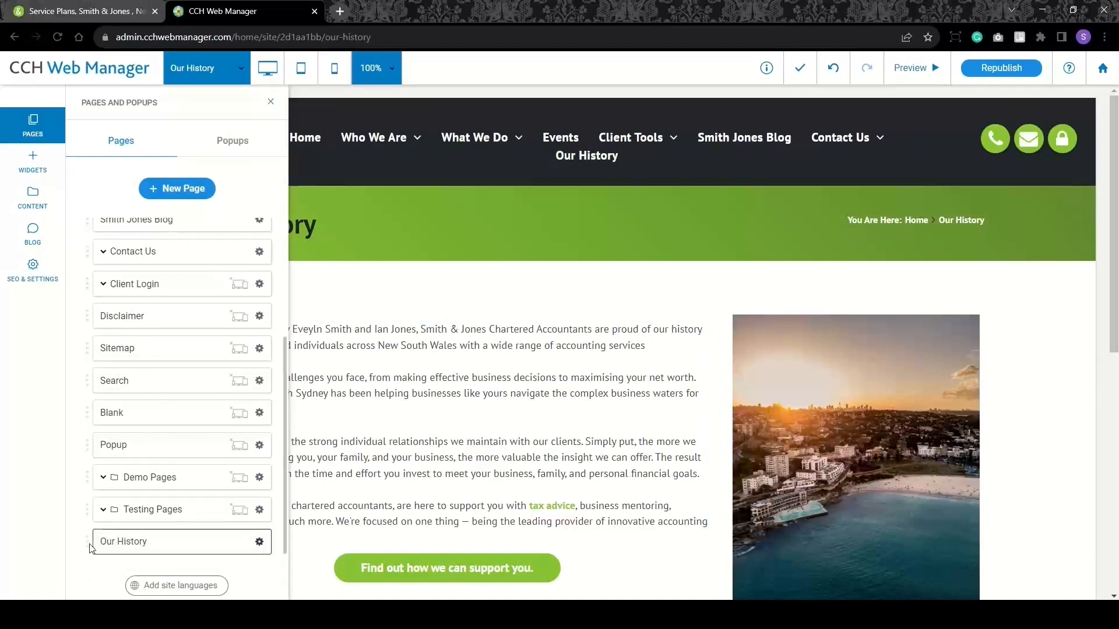
left_click_drag(90, 548, 124, 298)
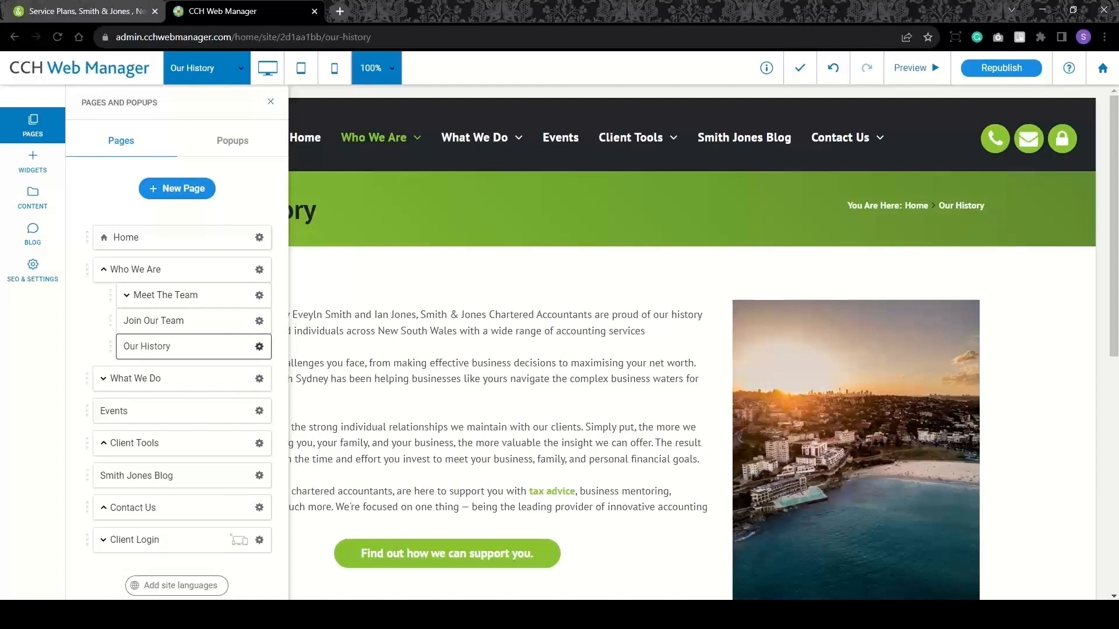
In the Our History page settings, set the page meta title to "Our History, Smith Jones Chartered Accountants, North Sydney, NSW".
left_click(259, 346)
mouse_move(320, 379)
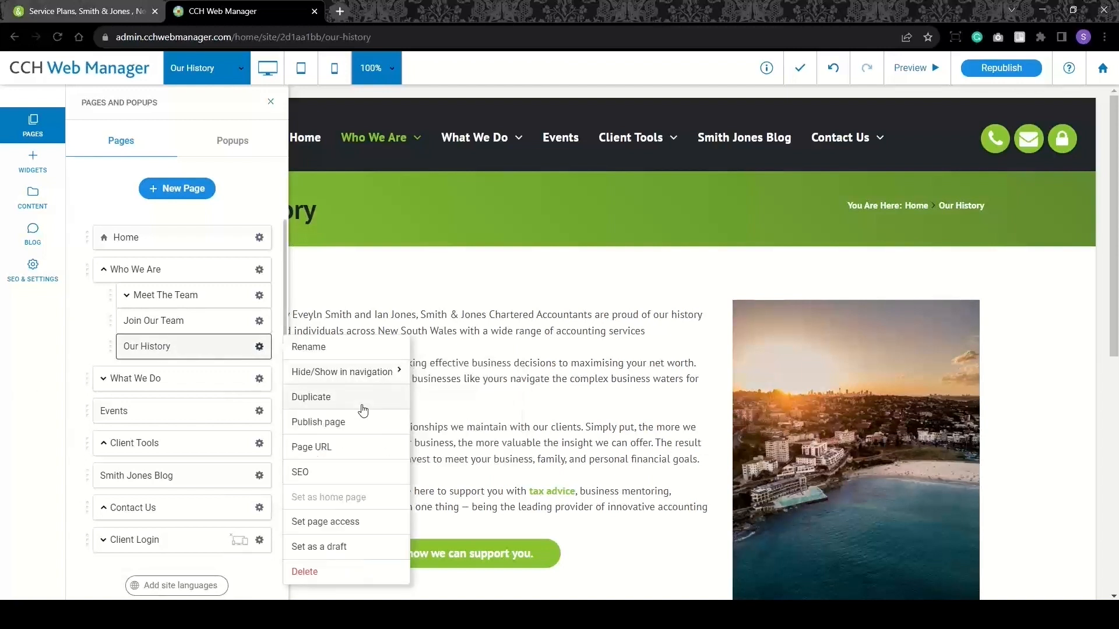
left_click(321, 454)
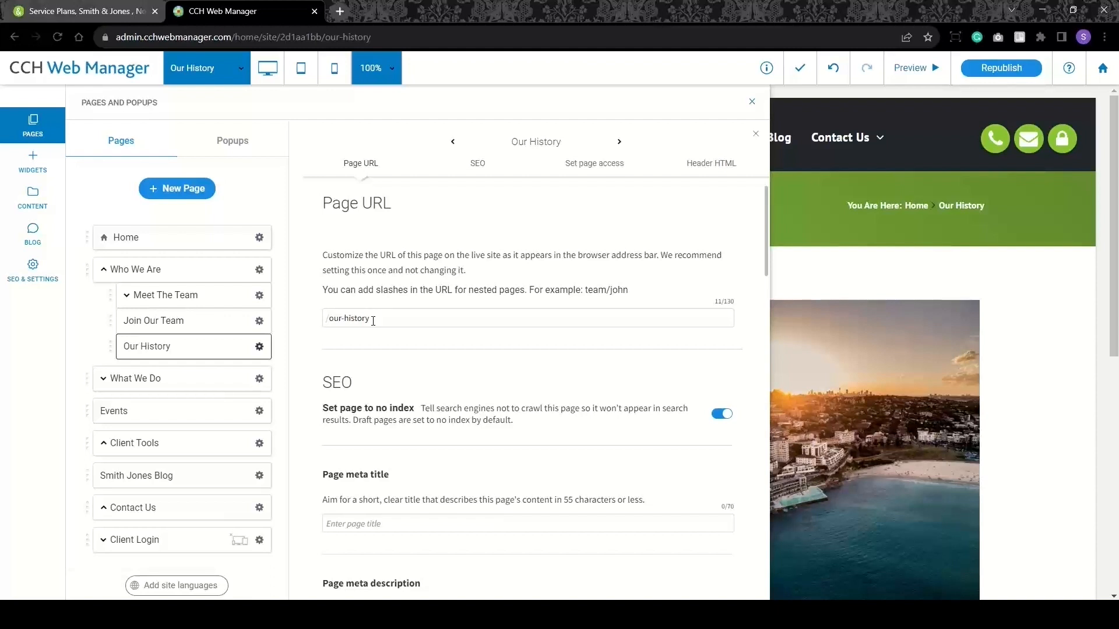
scroll(414, 320, "down", 2)
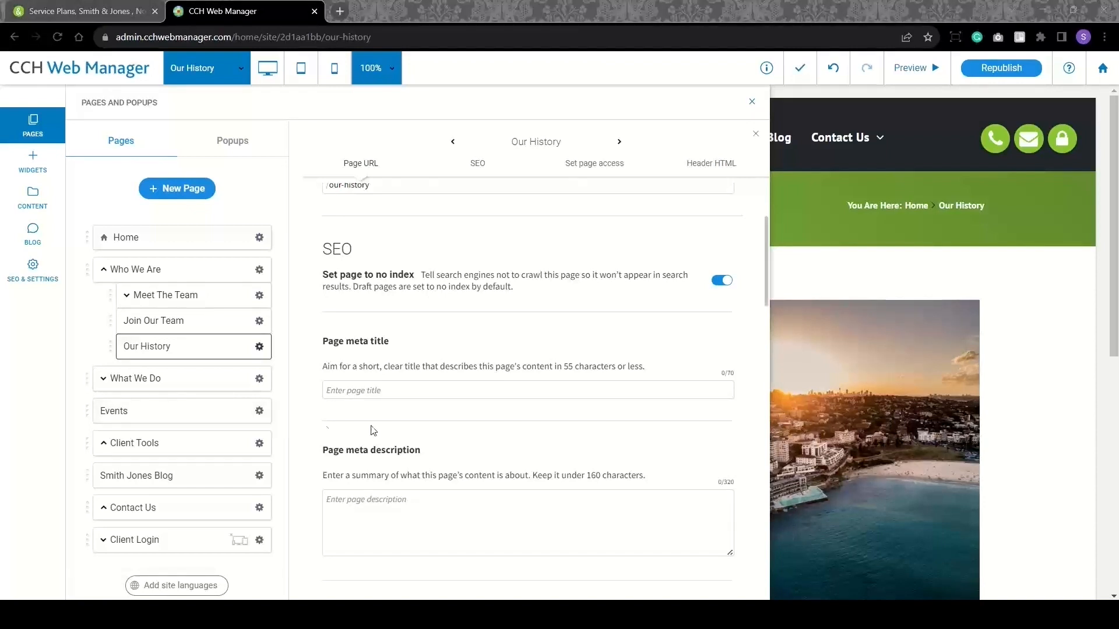
left_click(373, 394)
type("Our History, Smith Jones Chartered Accountants, North Sydney, NSW")
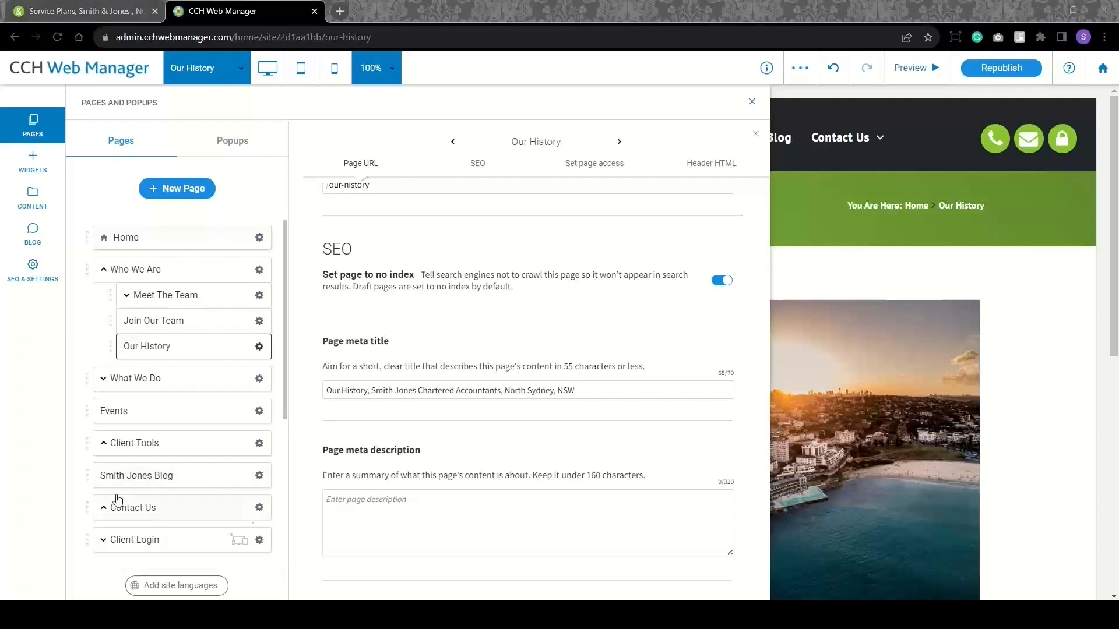
Enter a page meta description on Smith & Jones, established in 1994, its New South Wales accounting solutions, tax advice, business mentoring and superannuation.
left_click(594, 532)
type("Smith & Jones was established in 1994 and has been providing accounting solutions to businesses and individuals across New South Wales since. Our chartered accountants are here to support you with tax advice, business mentoring, superannuation and much more.")
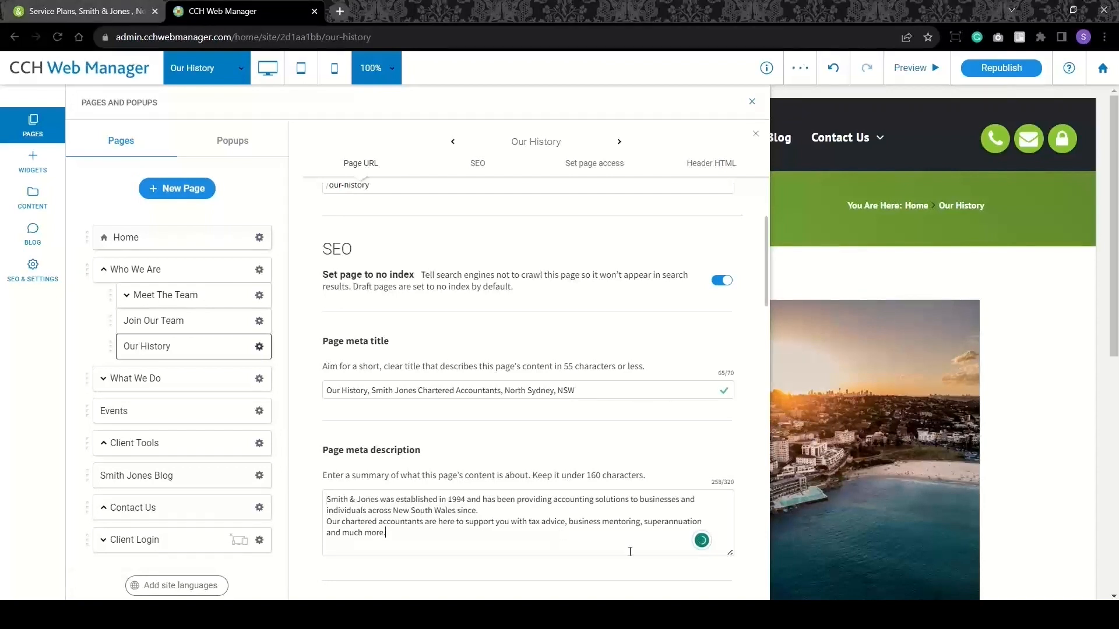
key("Tab")
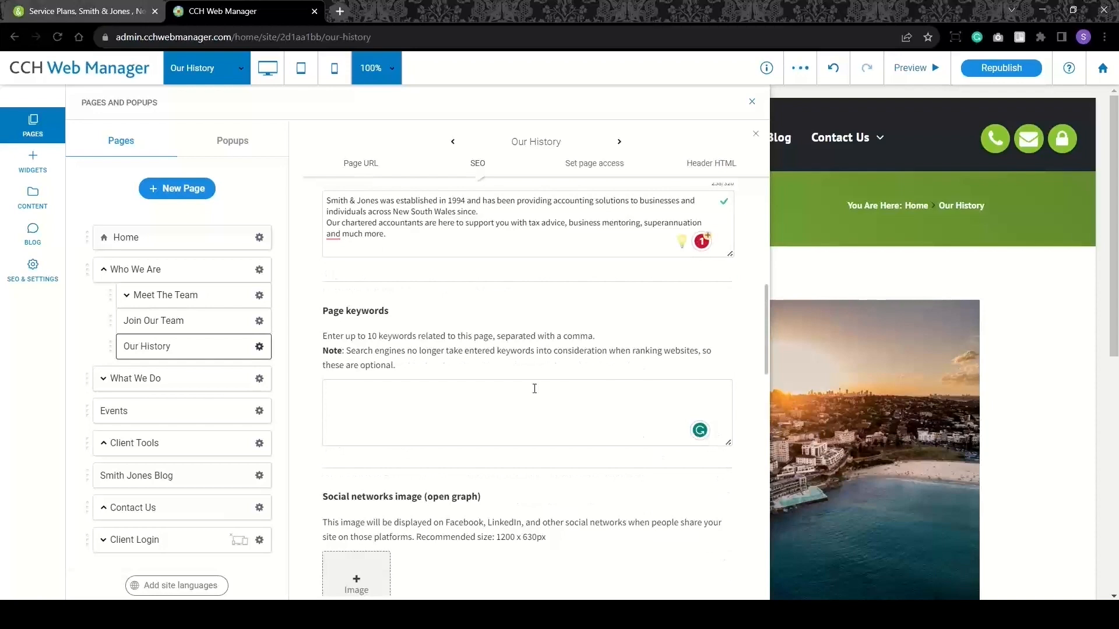
scroll(382, 294, "up", 5)
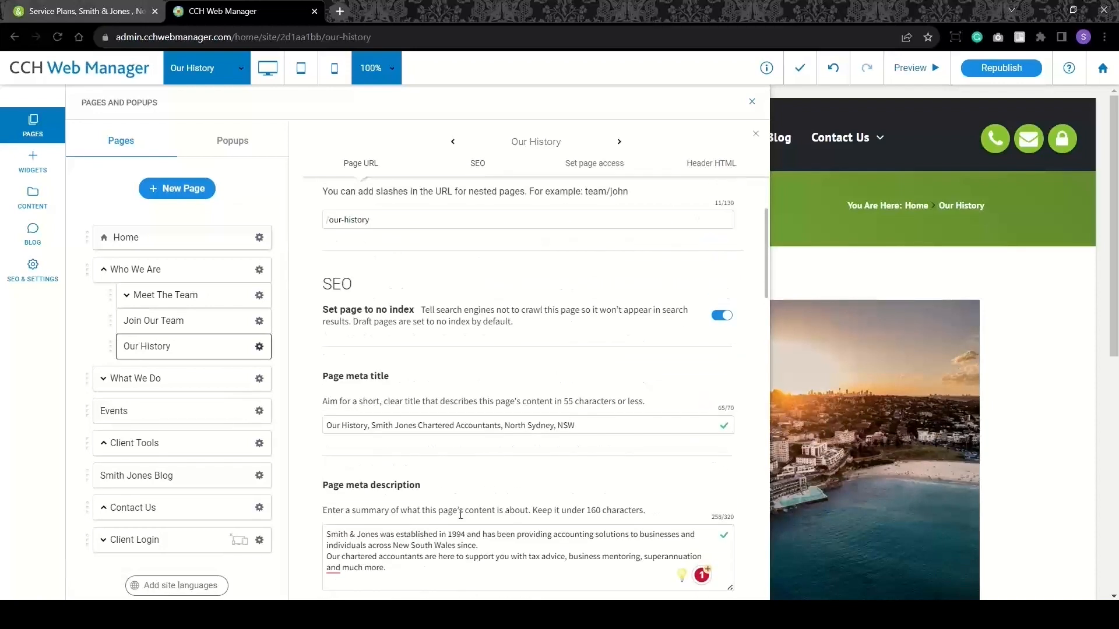